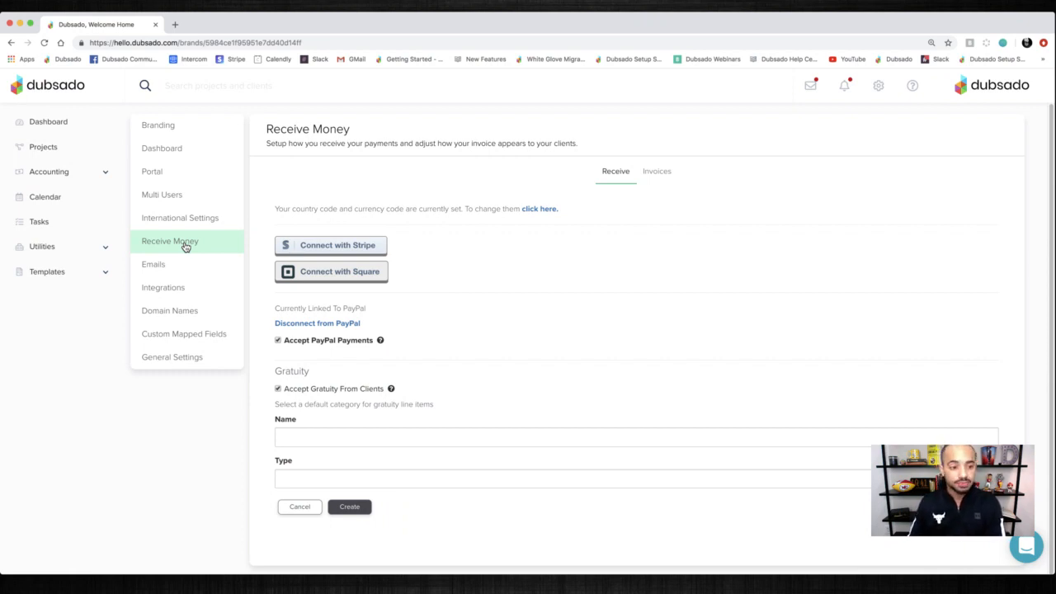
View the email settings, including the Google sign-in option and the list of SMTP email providers.
left_click(152, 269)
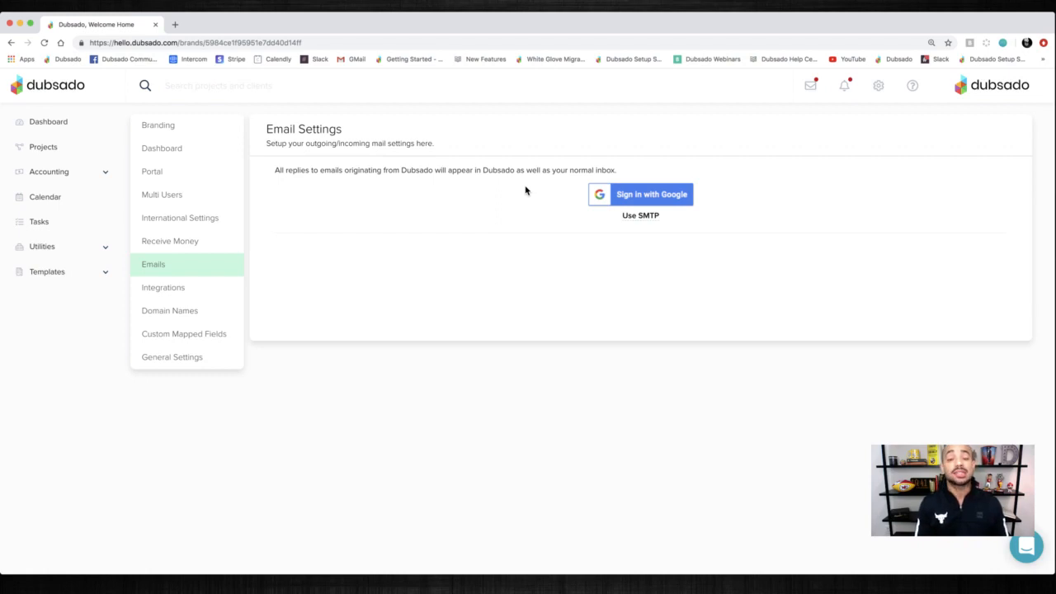
left_click(632, 196)
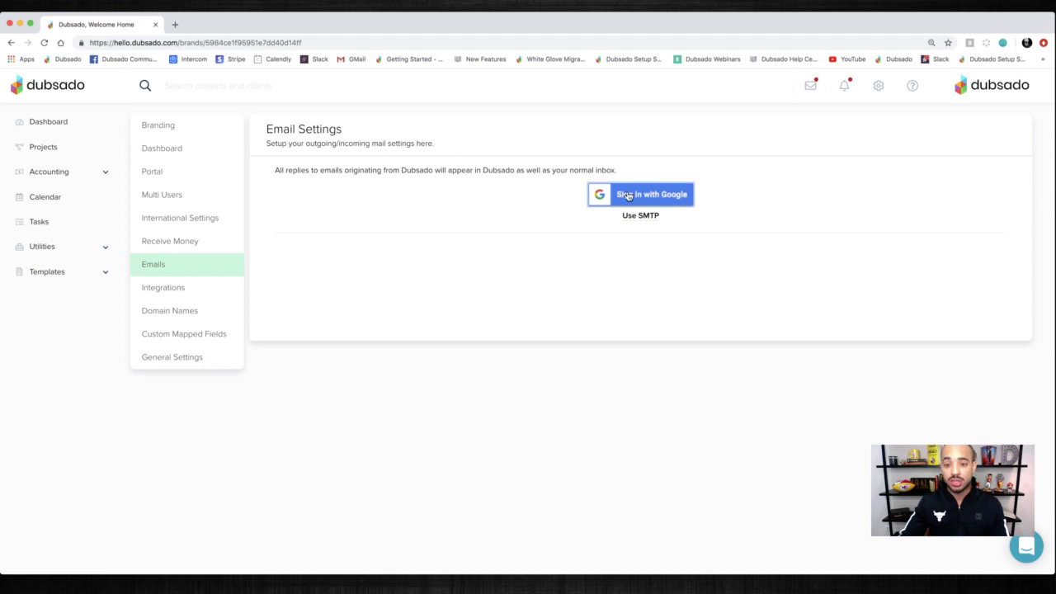
left_click(640, 218)
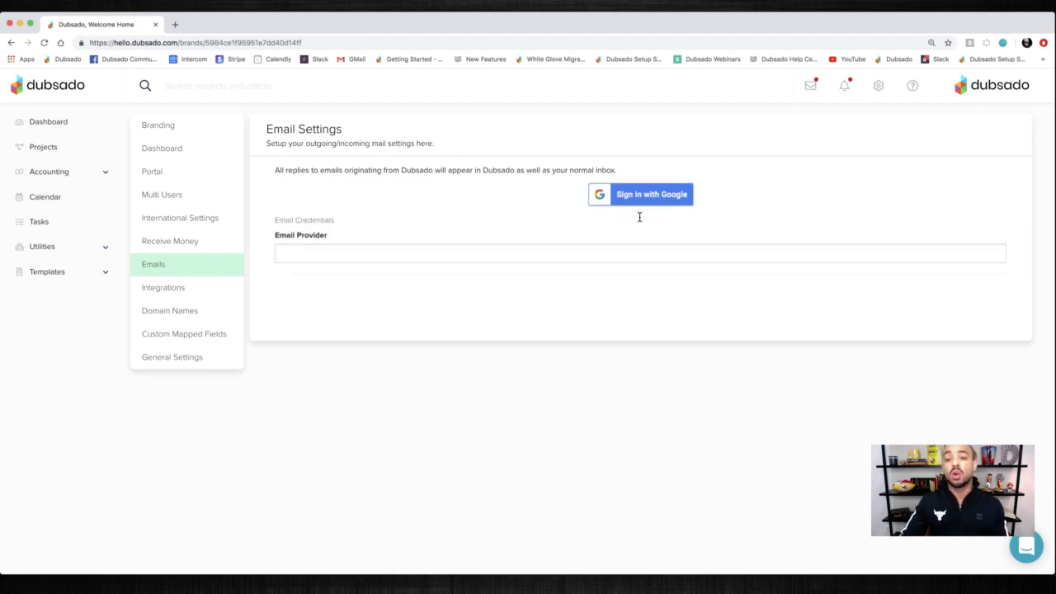
left_click(357, 257)
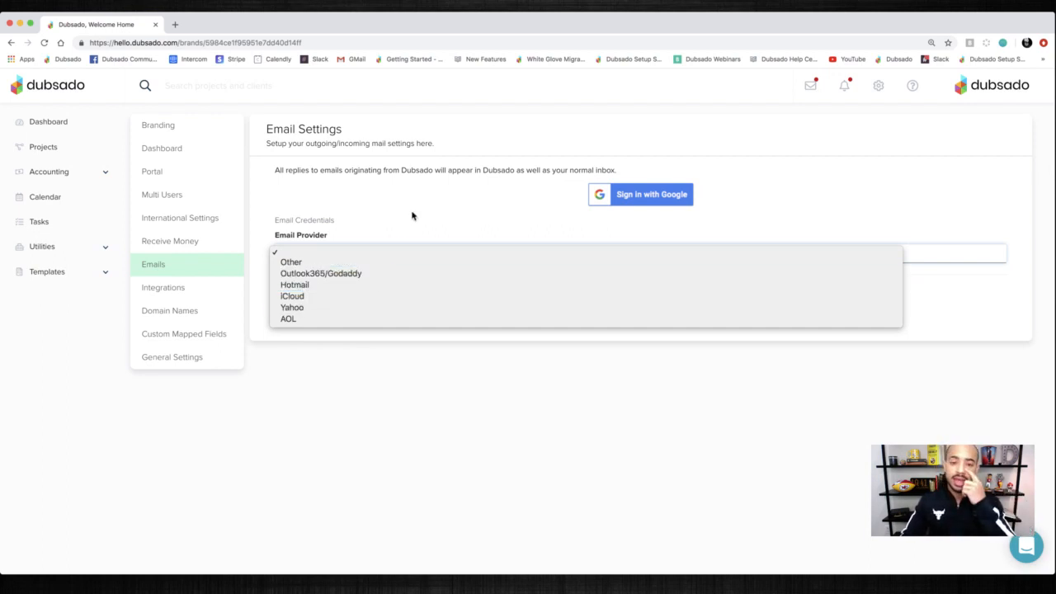
left_click(434, 210)
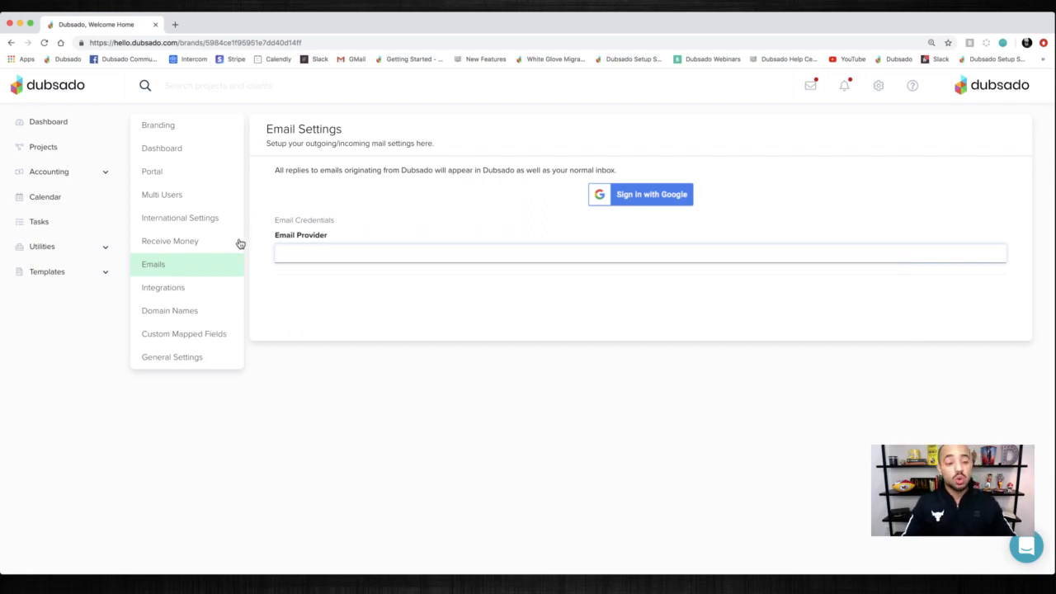
Check the Integrations settings for API keys and the Calendar Settings for synced calendars.
left_click(190, 287)
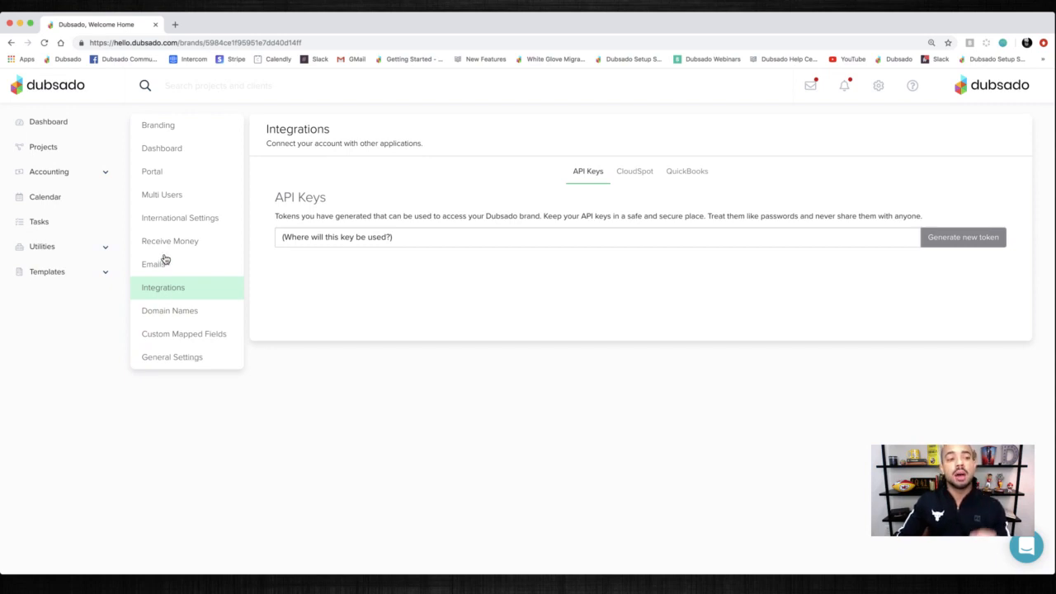
left_click(41, 199)
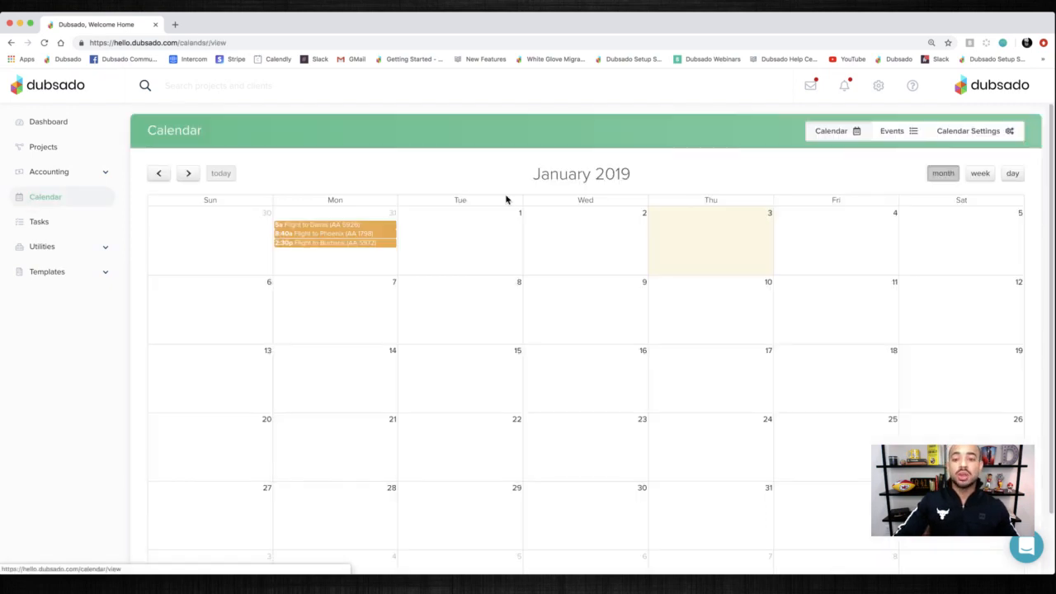
left_click(987, 134)
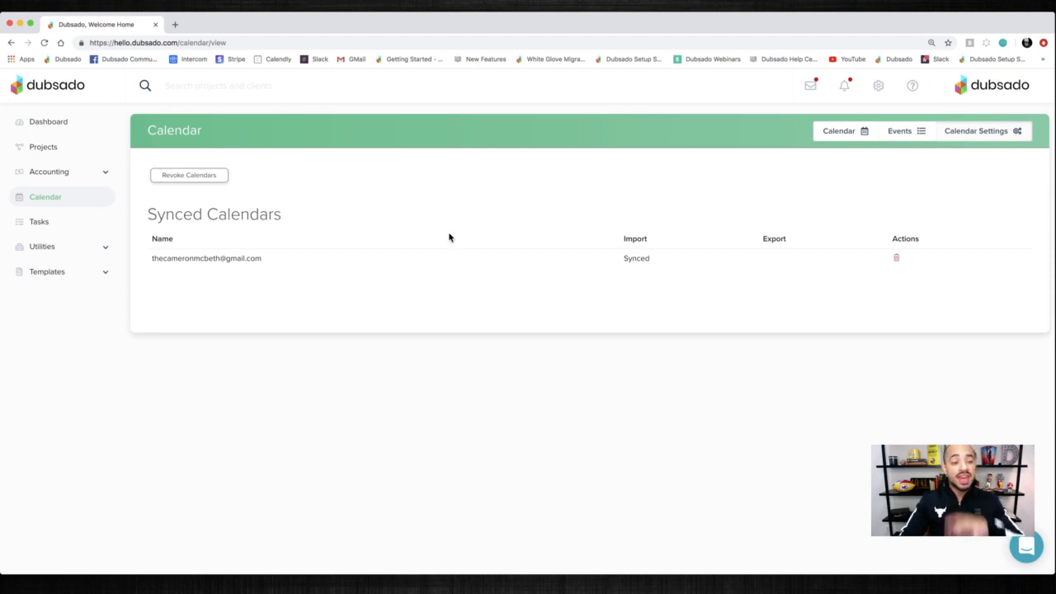
Open the Set-Up Strategy Guide questionnaire from the form templates and read through its three sections.
left_click(52, 271)
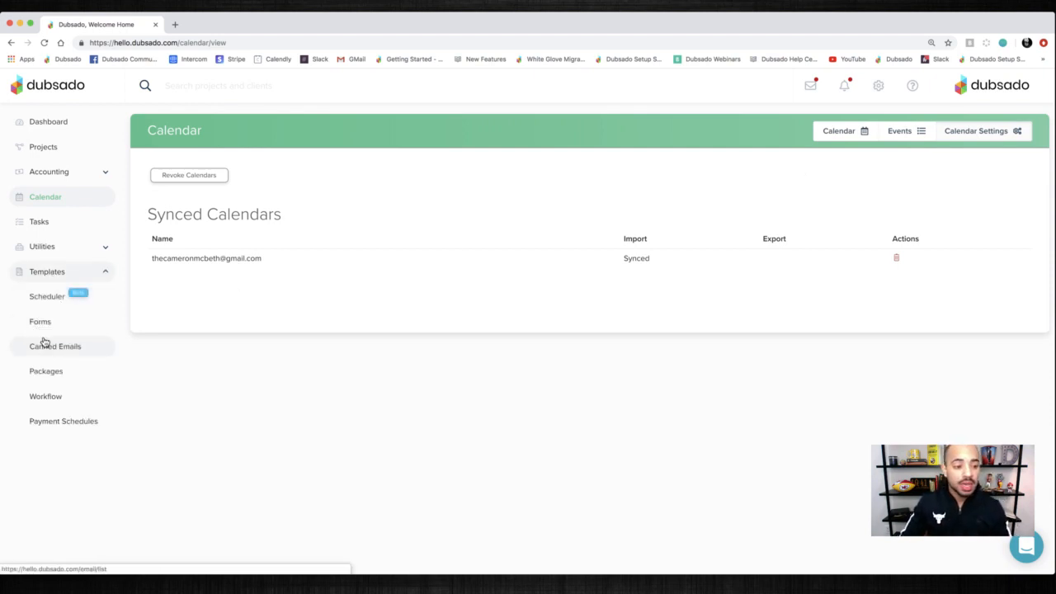
left_click(38, 323)
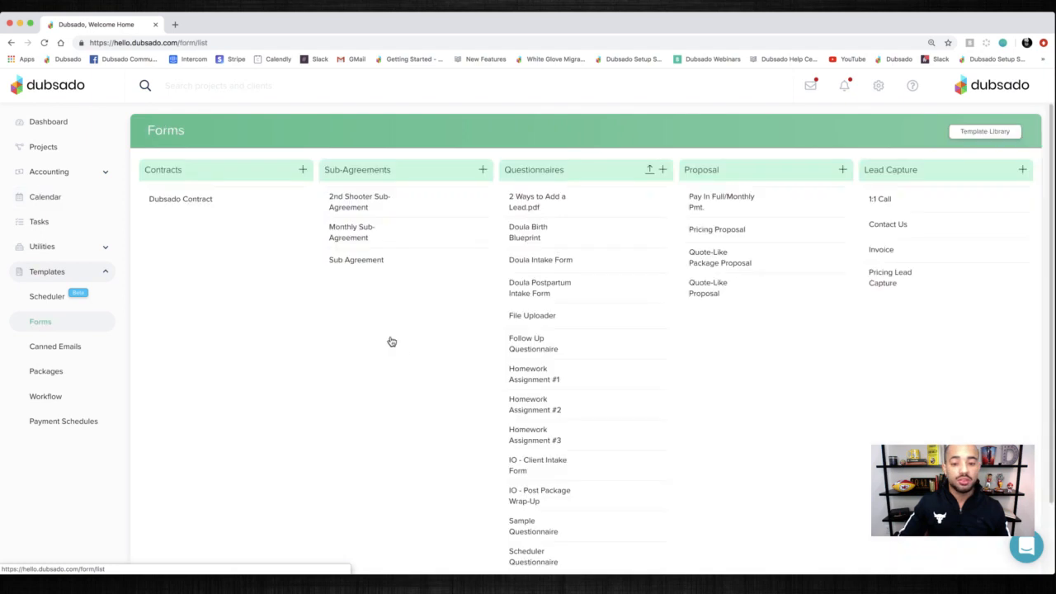
scroll(390, 342, "down", 2)
left_click(529, 505)
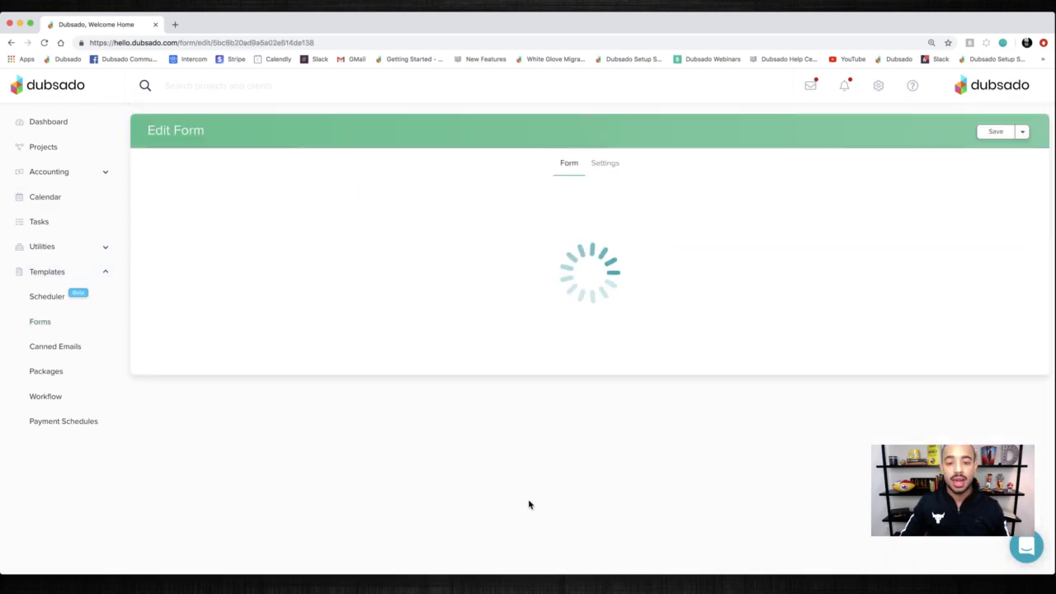
scroll(521, 377, "down", 2)
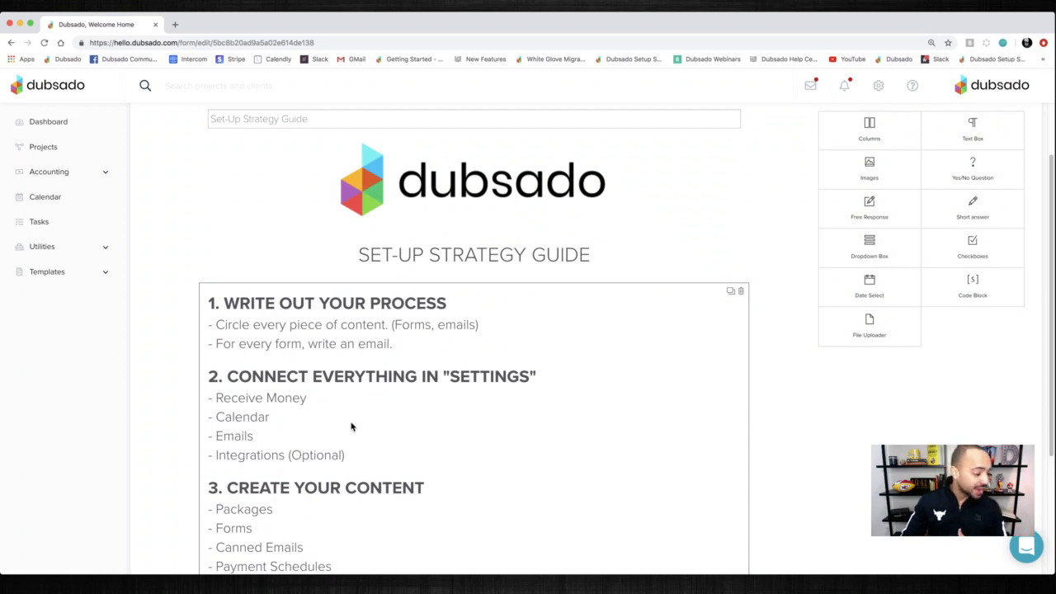
scroll(370, 429, "down", 1)
scroll(370, 429, "down", 5)
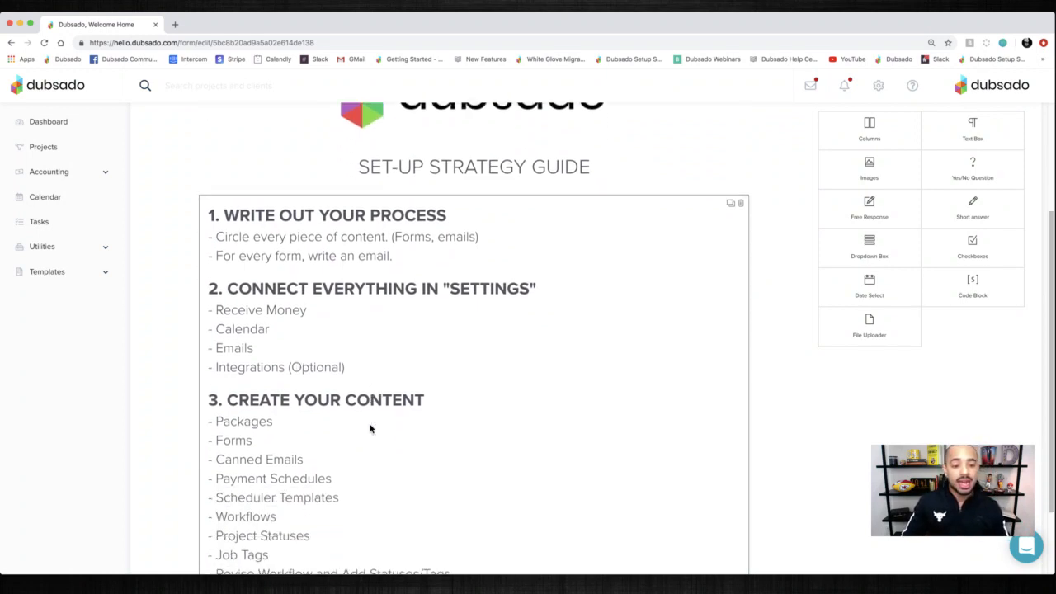
scroll(369, 429, "down", 1)
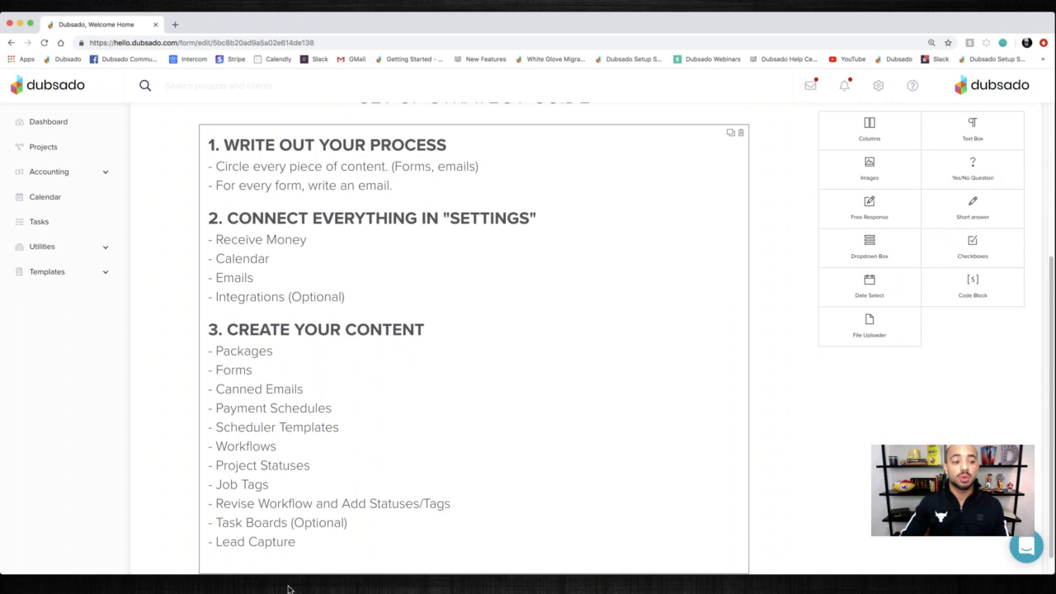
Leave the strategy guide without saving and view the package templates.
left_click(47, 275)
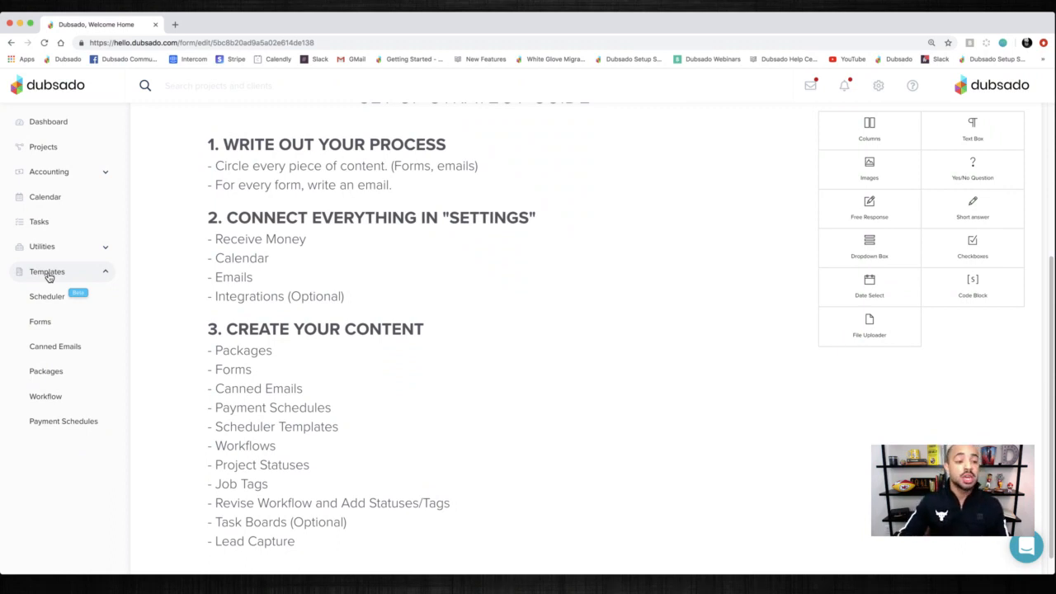
left_click(49, 377)
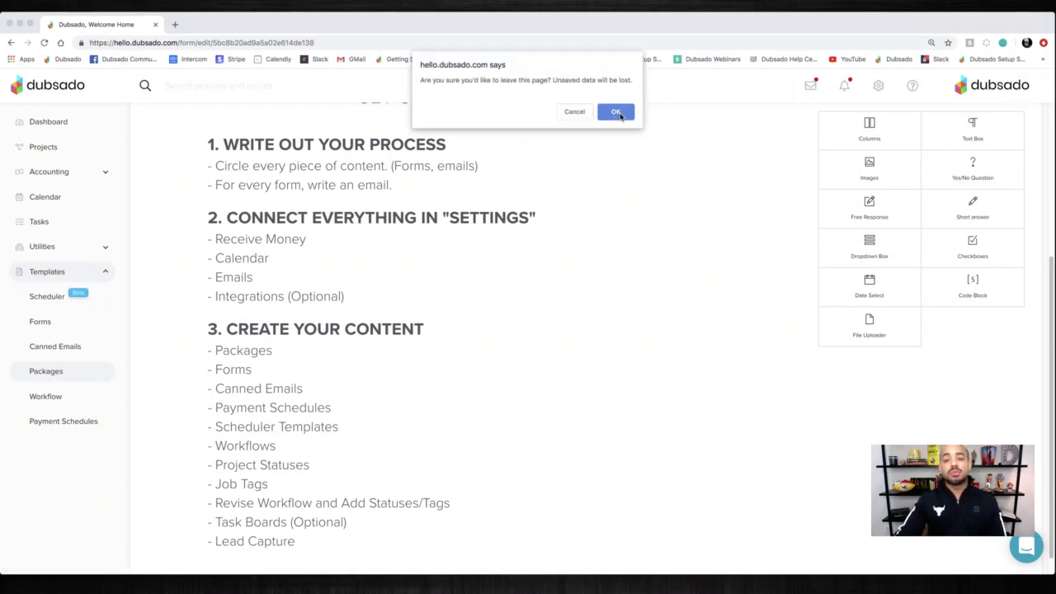
left_click(619, 114)
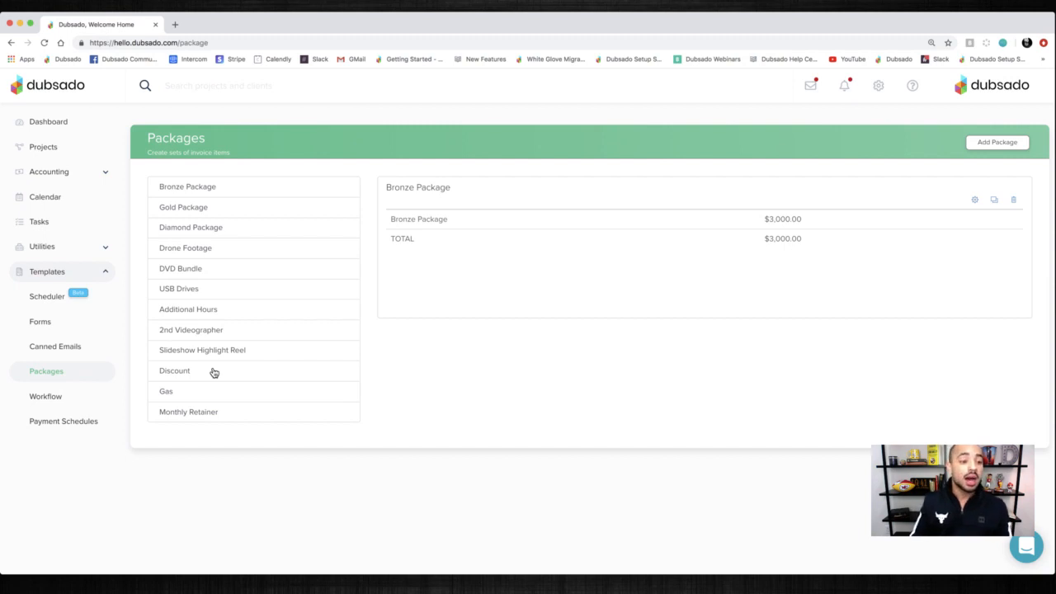
Reopen the Set-Up Strategy Guide questionnaire and consult its Create Your Content checklist.
left_click(41, 322)
scroll(536, 429, "down", 2)
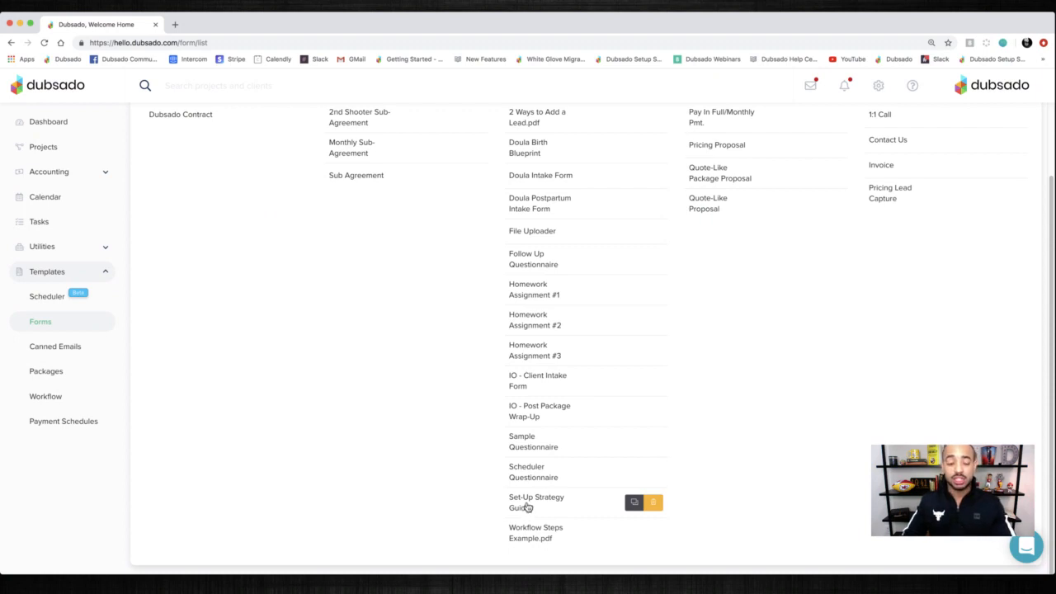
left_click(527, 507)
scroll(430, 354, "down", 4)
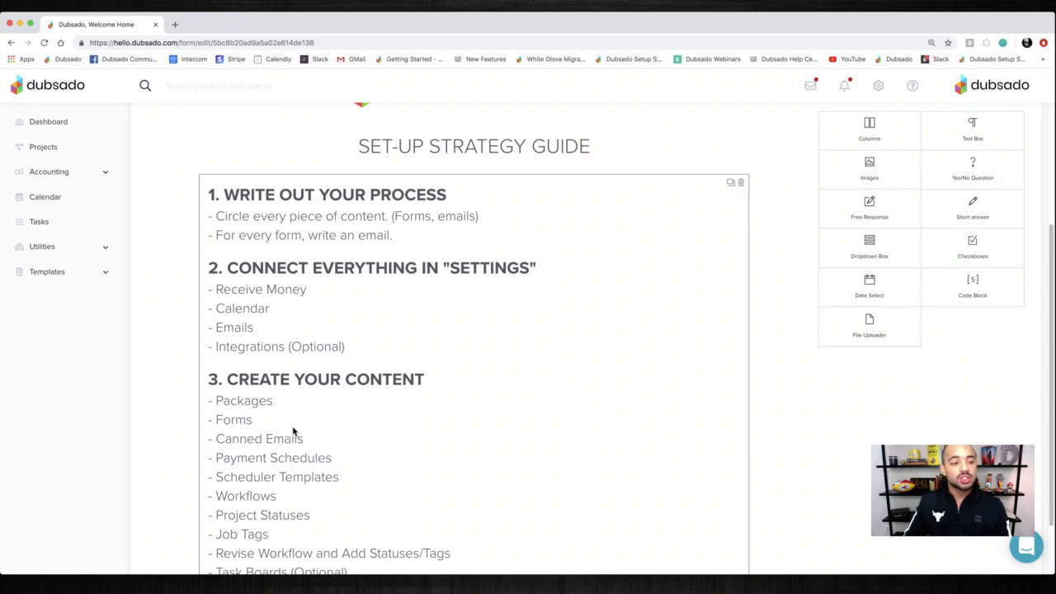
Return to the form templates without saving the guide, view the questionnaire PDF upload dialog, and cancel it.
left_click(52, 277)
left_click(41, 321)
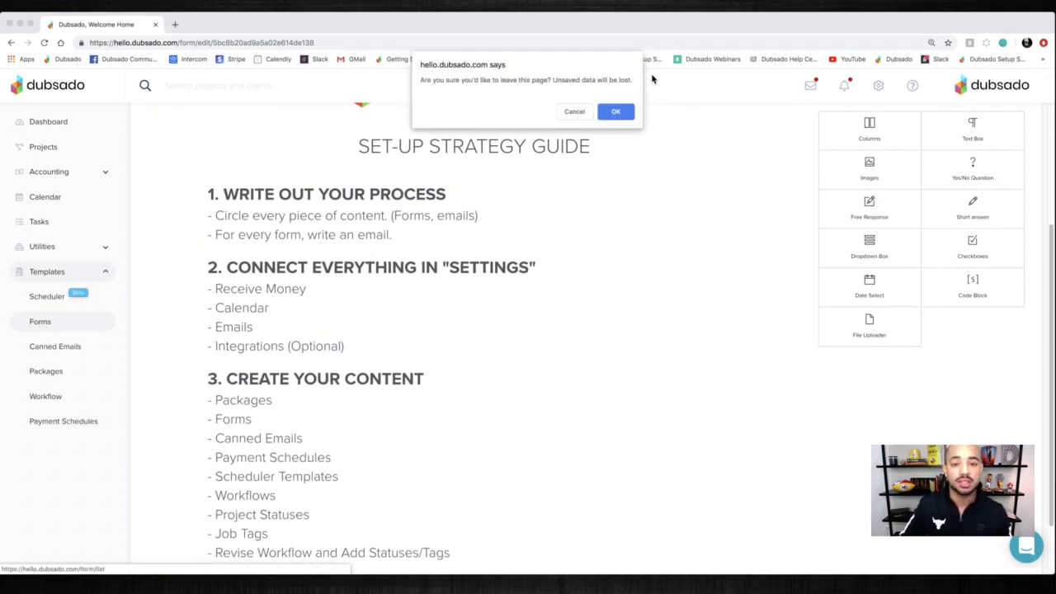
left_click(618, 111)
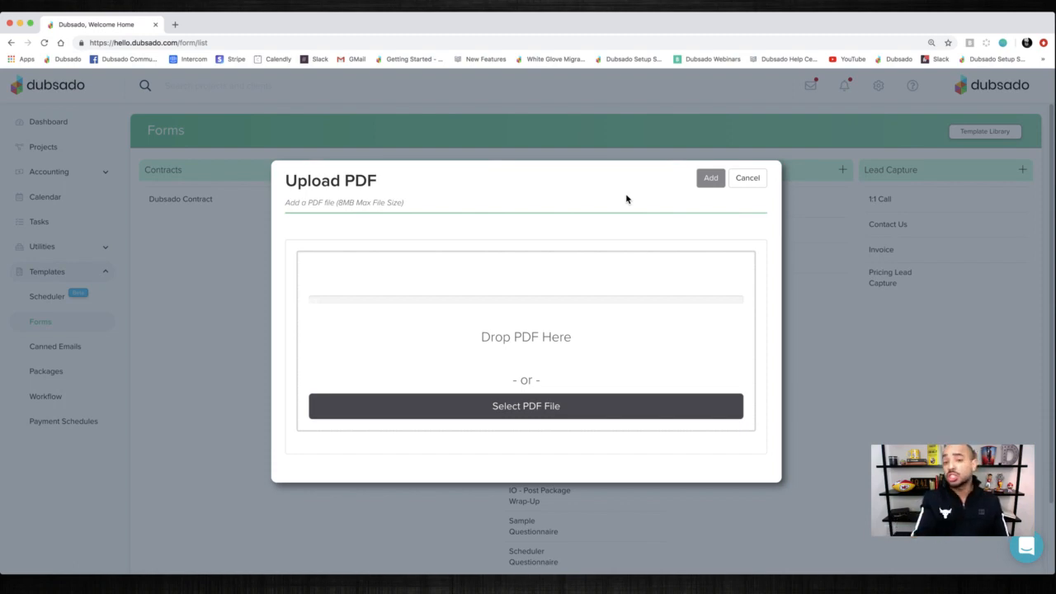
left_click(748, 177)
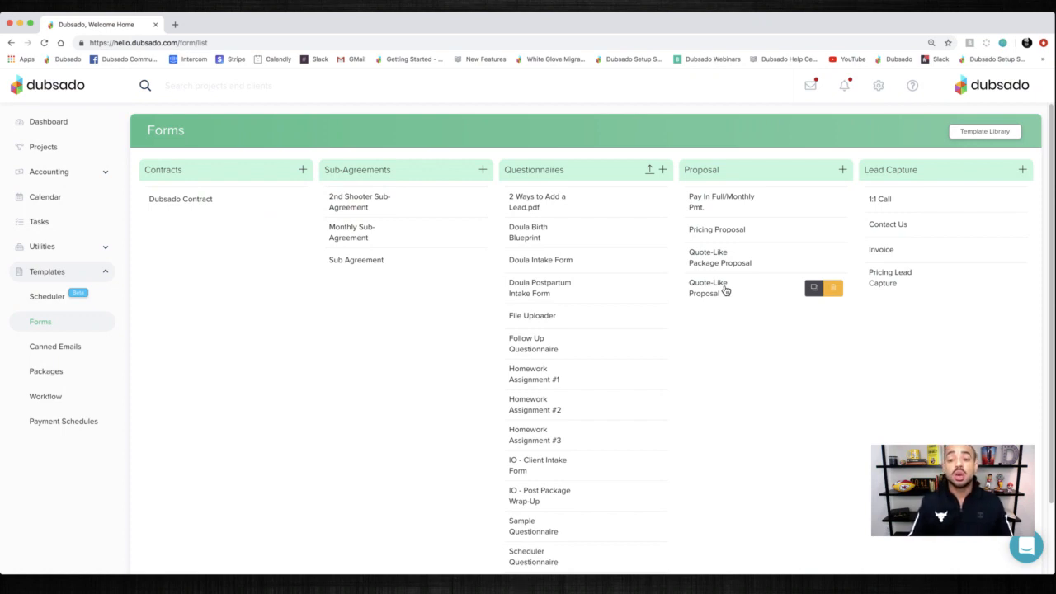
Open the Pricing Proposal form and examine its main packages and optional add-ons.
left_click(718, 229)
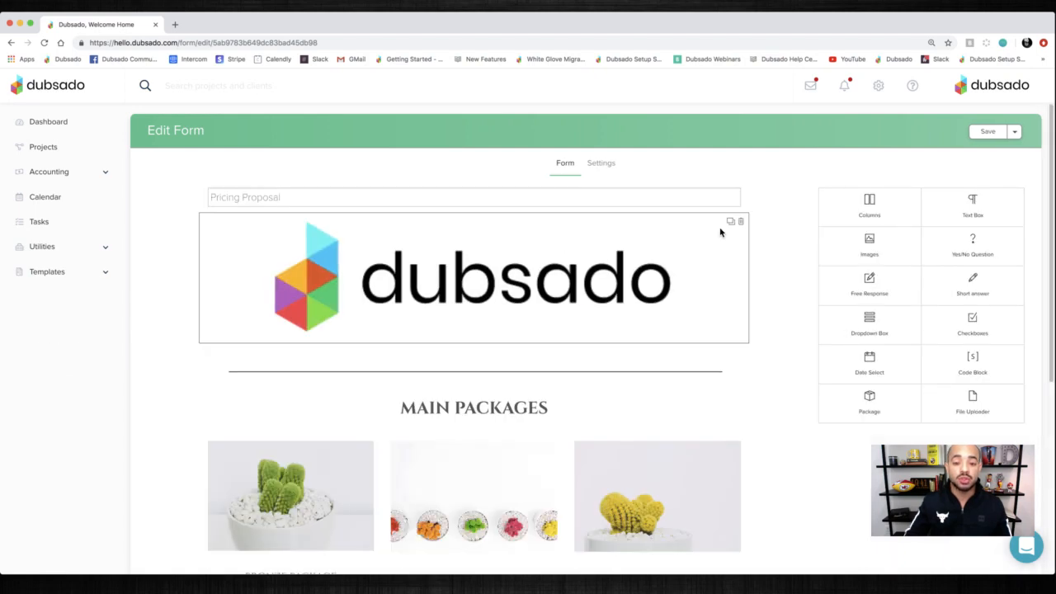
scroll(437, 241, "down", 5)
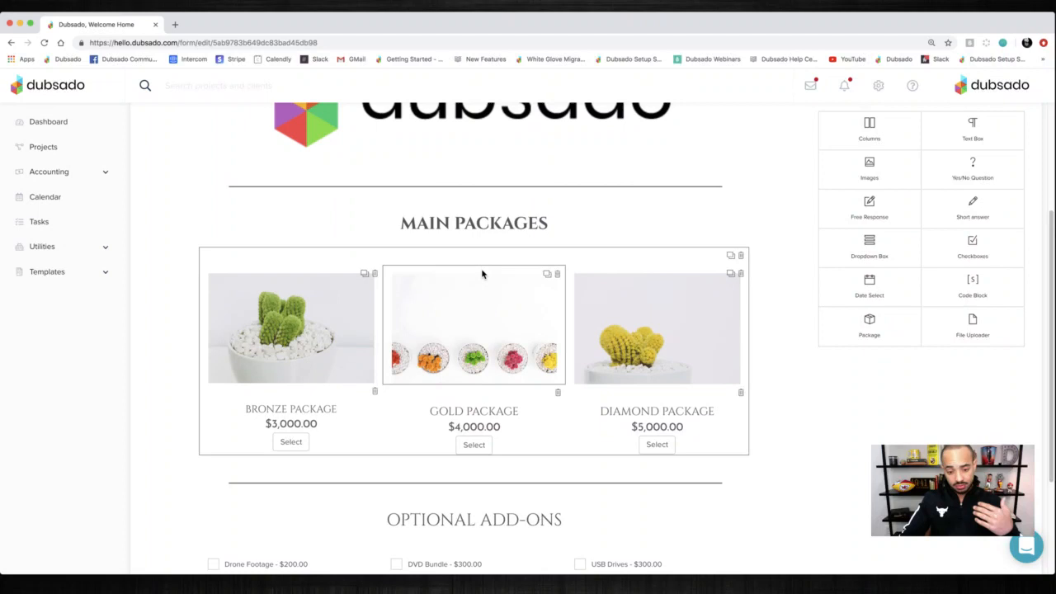
scroll(482, 274, "down", 2)
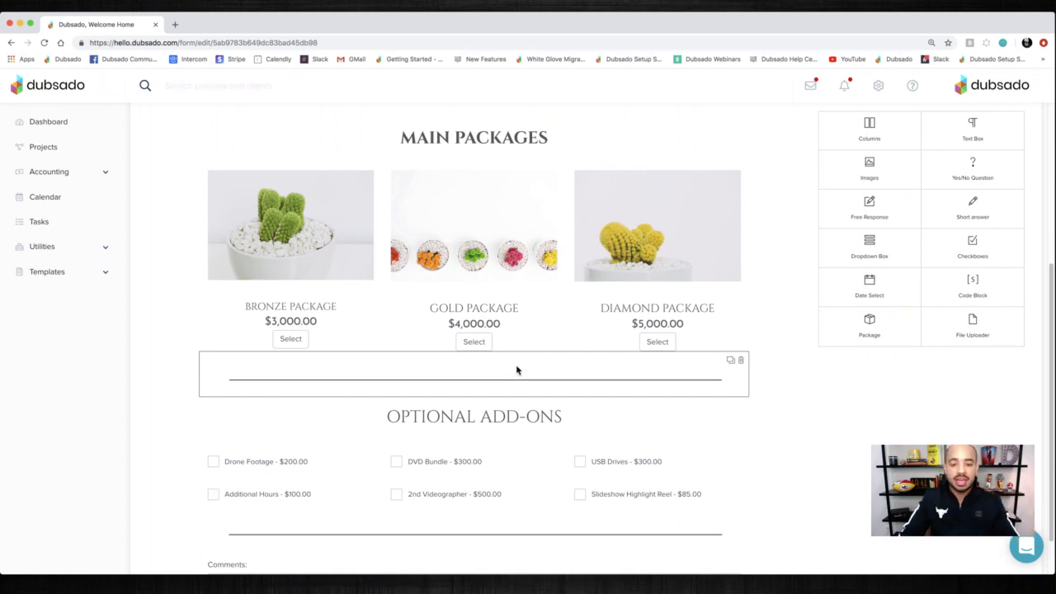
scroll(516, 372, "up", 1)
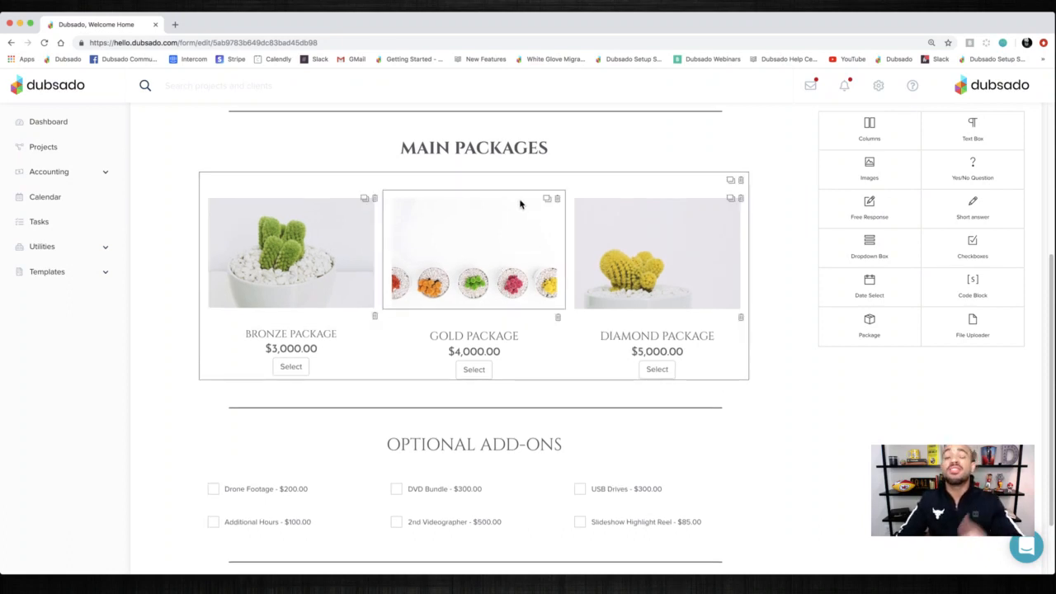
scroll(522, 241, "up", 1)
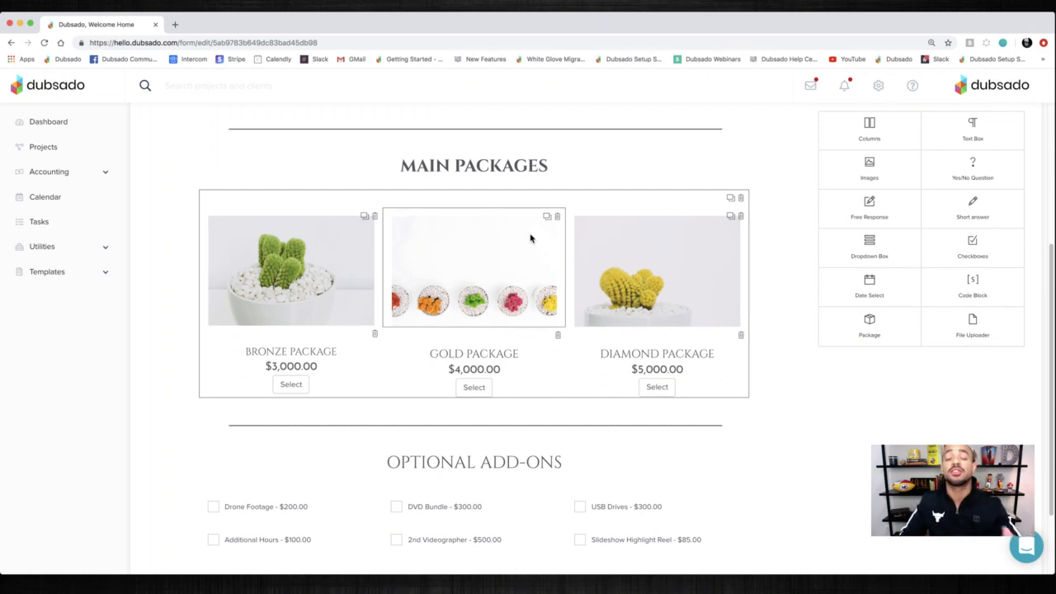
scroll(499, 302, "up", 2)
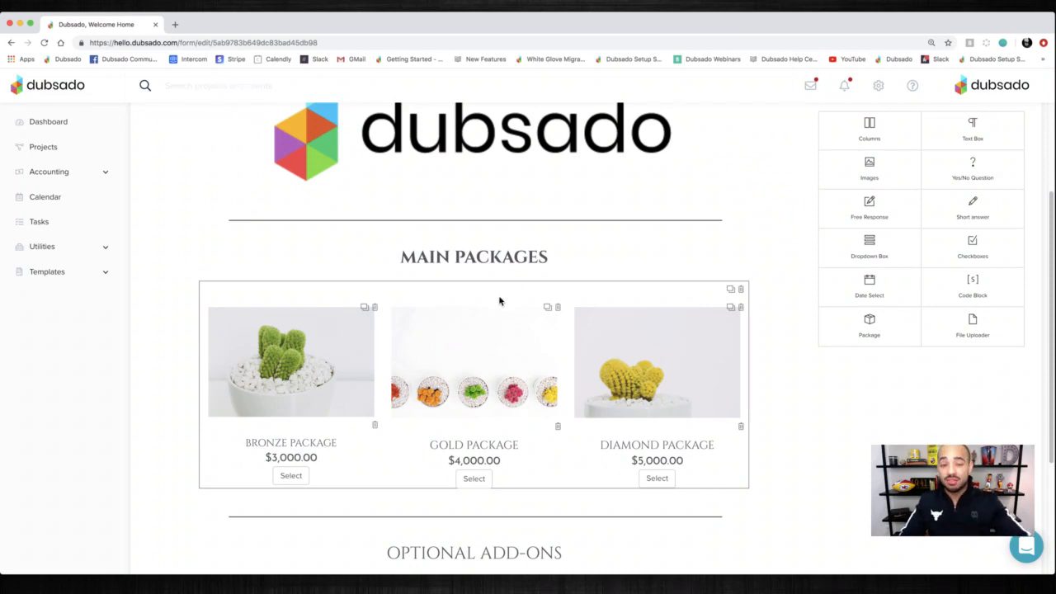
scroll(500, 301, "up", 1)
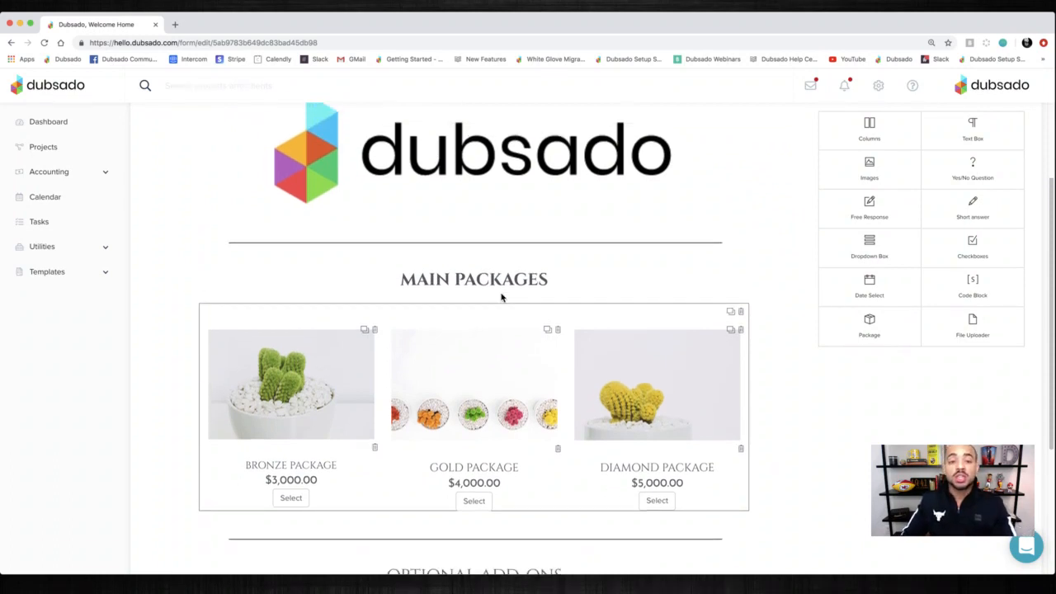
scroll(500, 297, "up", 3)
Leave the Pricing Proposal without saving, open the Contact Us lead capture form, and examine its contact fields.
left_click(57, 275)
left_click(40, 322)
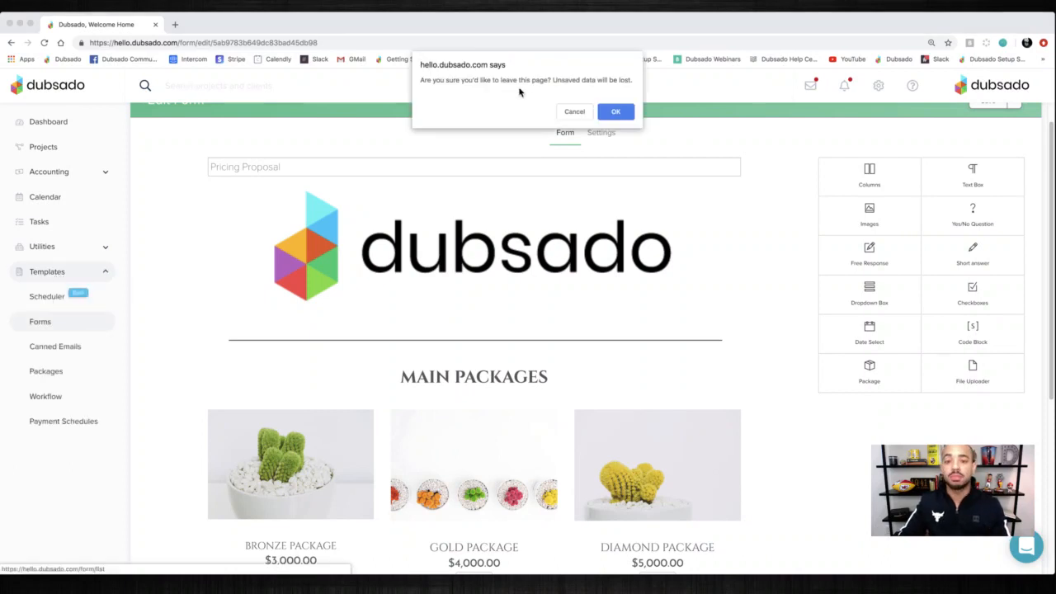
left_click(607, 113)
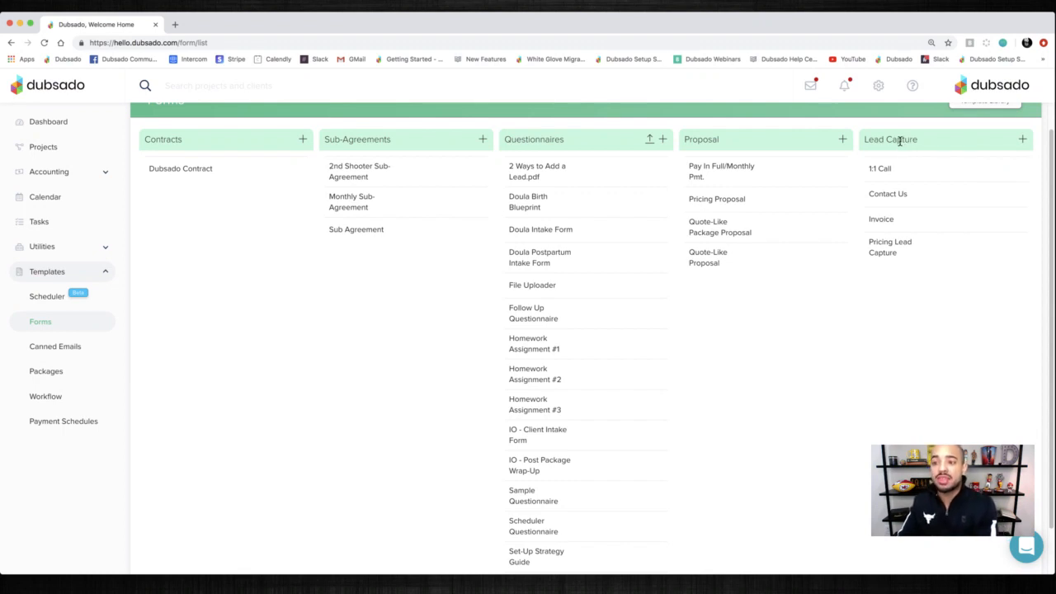
left_click(887, 195)
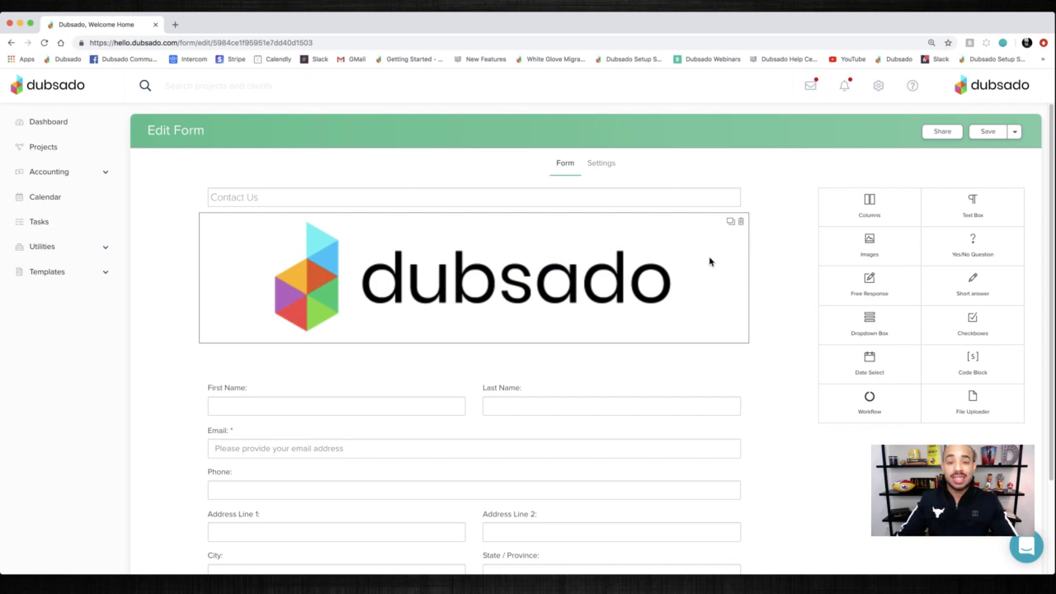
scroll(530, 316, "down", 2)
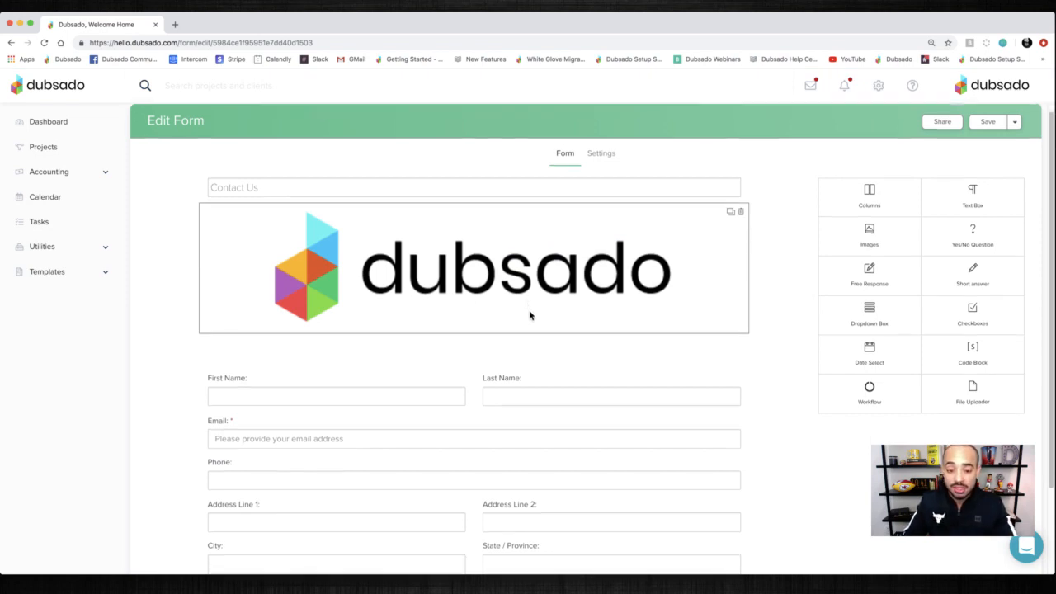
scroll(530, 315, "down", 3)
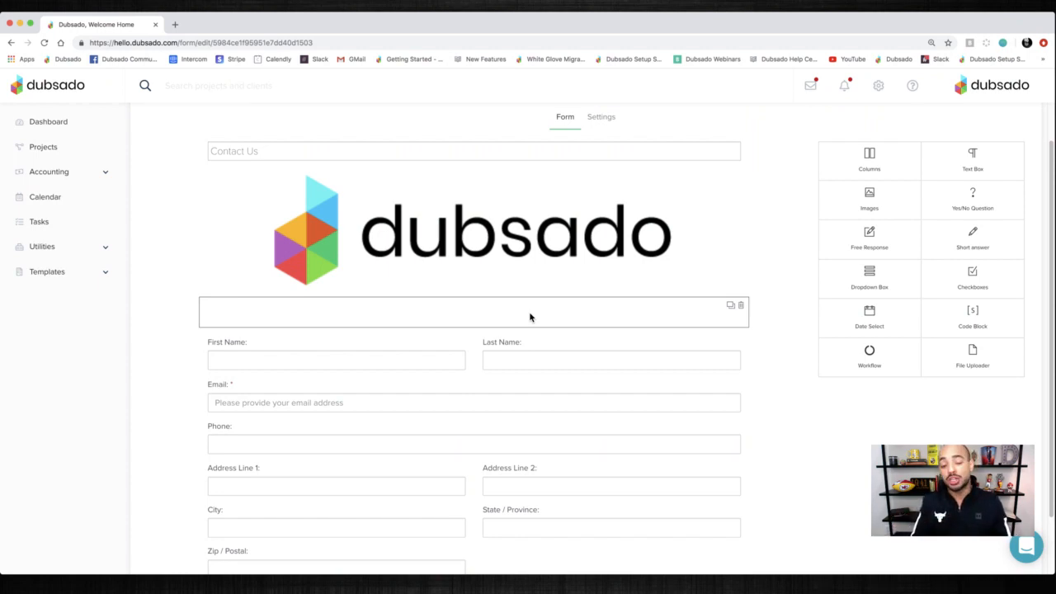
scroll(732, 266, "up", 3)
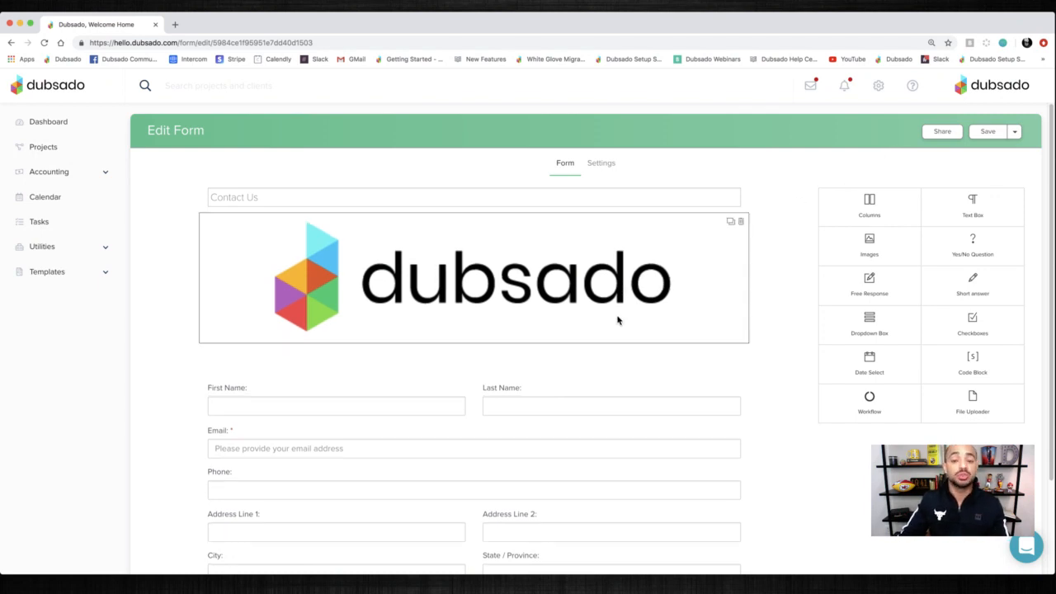
View the Contact Us lead capture's iframe code and direct link, close the sharing dialog, and return to the form templates without saving.
left_click(946, 132)
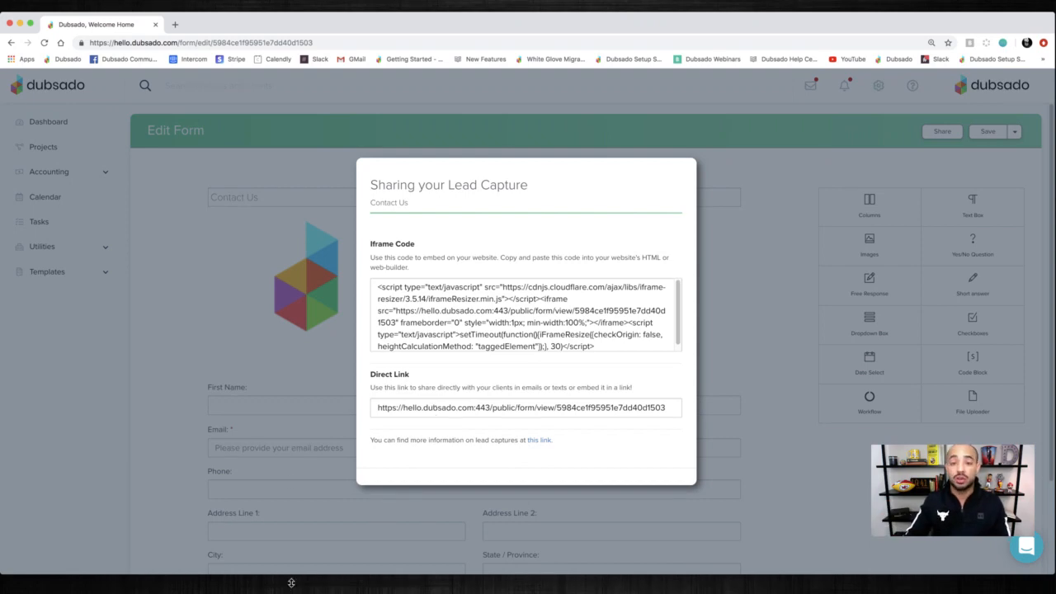
left_click(189, 287)
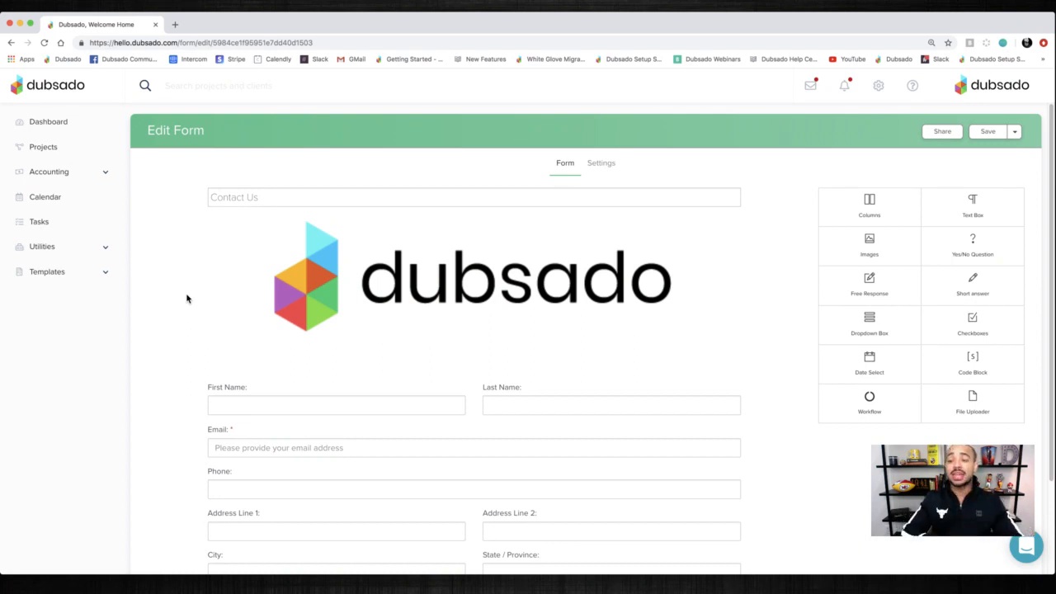
left_click(53, 276)
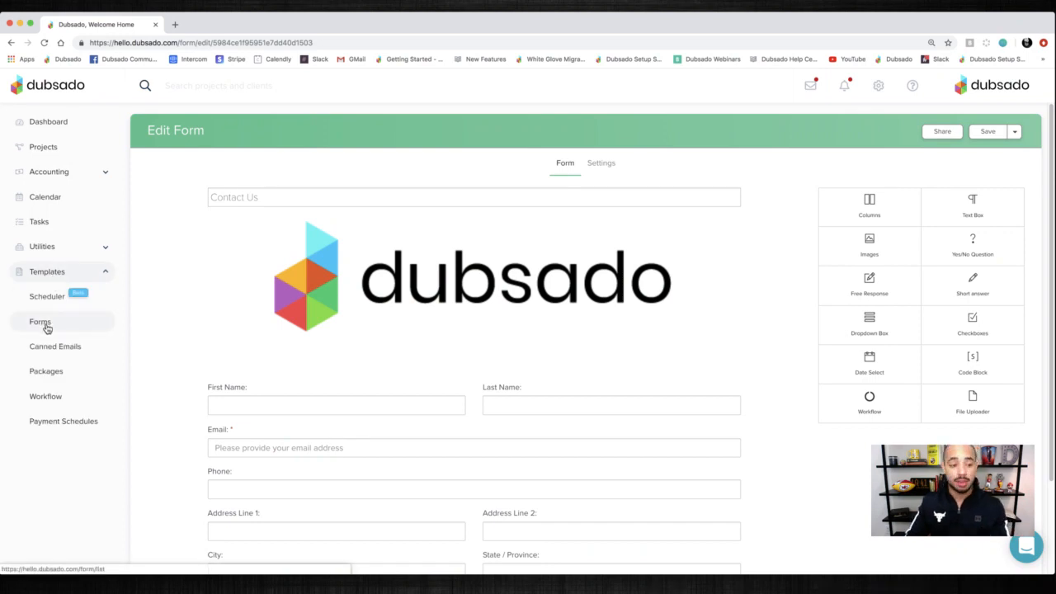
left_click(39, 321)
left_click(615, 112)
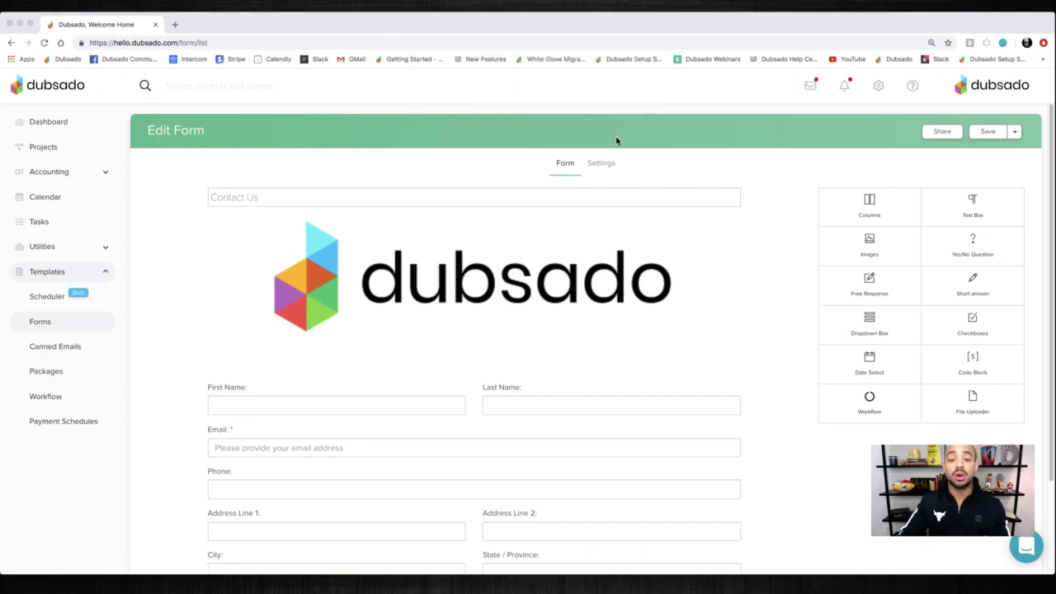
Open the Set-Up Strategy Guide questionnaire and find the Canned Emails item in its Create Your Content checklist.
scroll(525, 377, "down", 2)
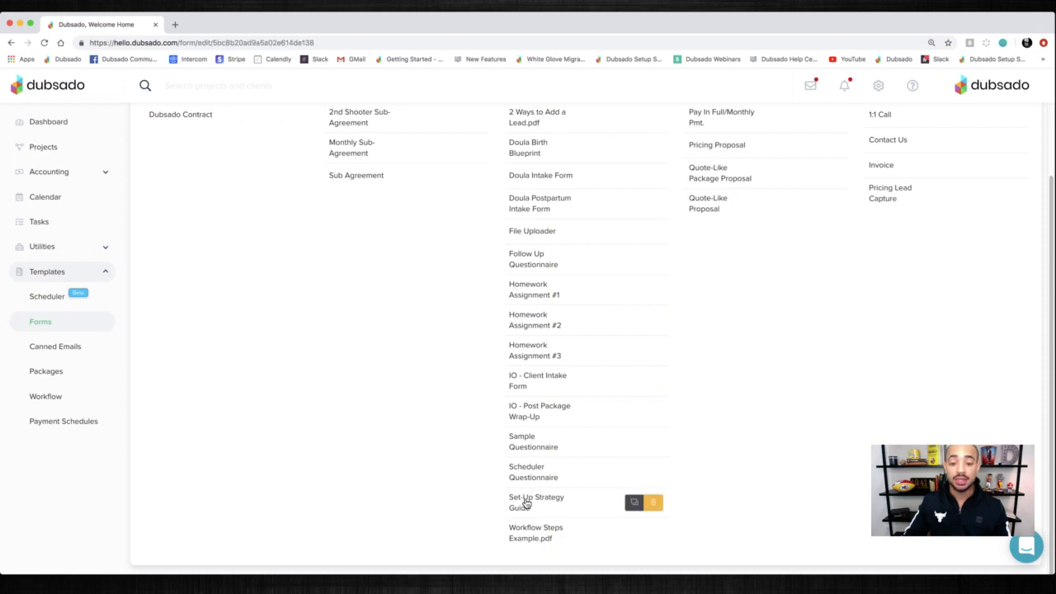
left_click(523, 502)
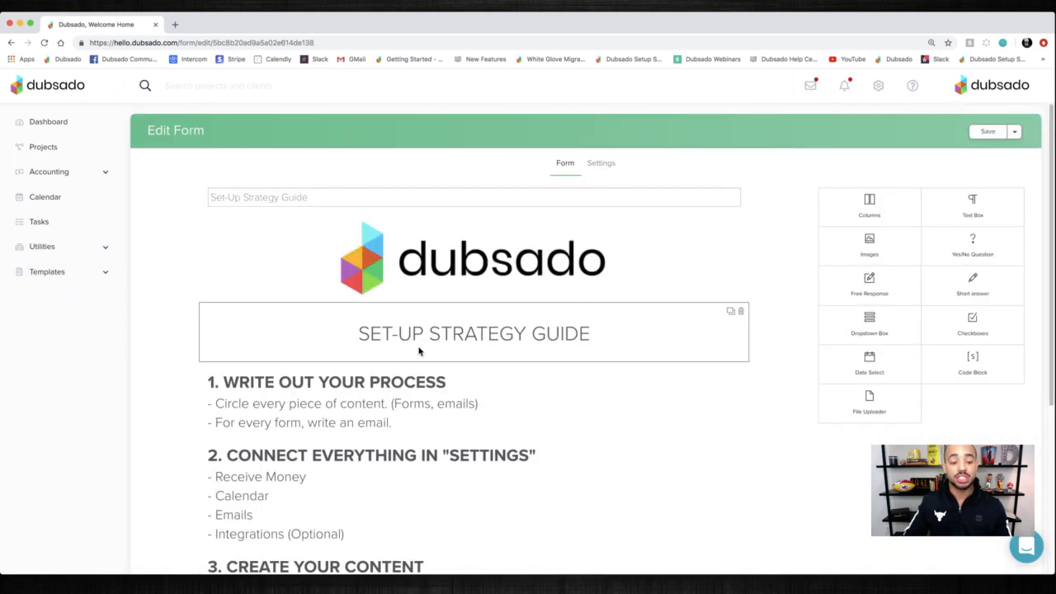
scroll(397, 383, "down", 1)
scroll(397, 383, "down", 5)
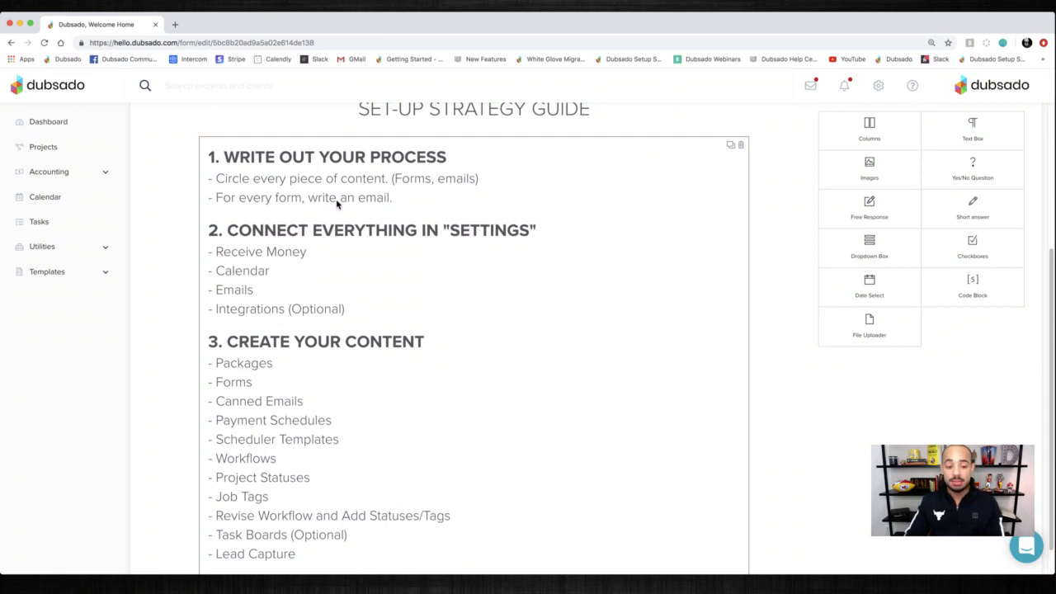
Leave the guide without saving and view the canned email templates.
left_click(56, 274)
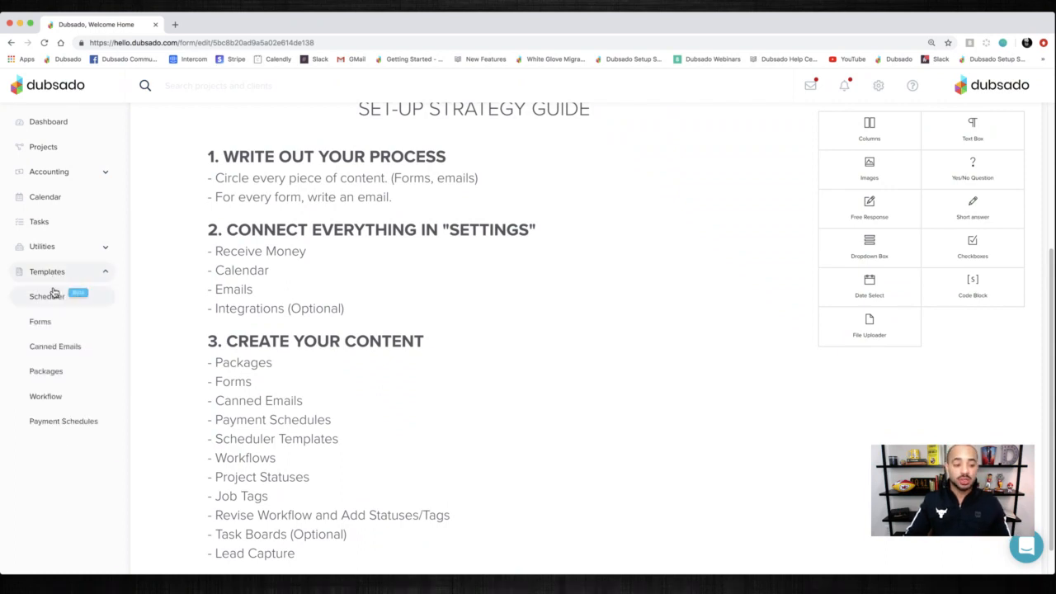
left_click(64, 347)
left_click(621, 120)
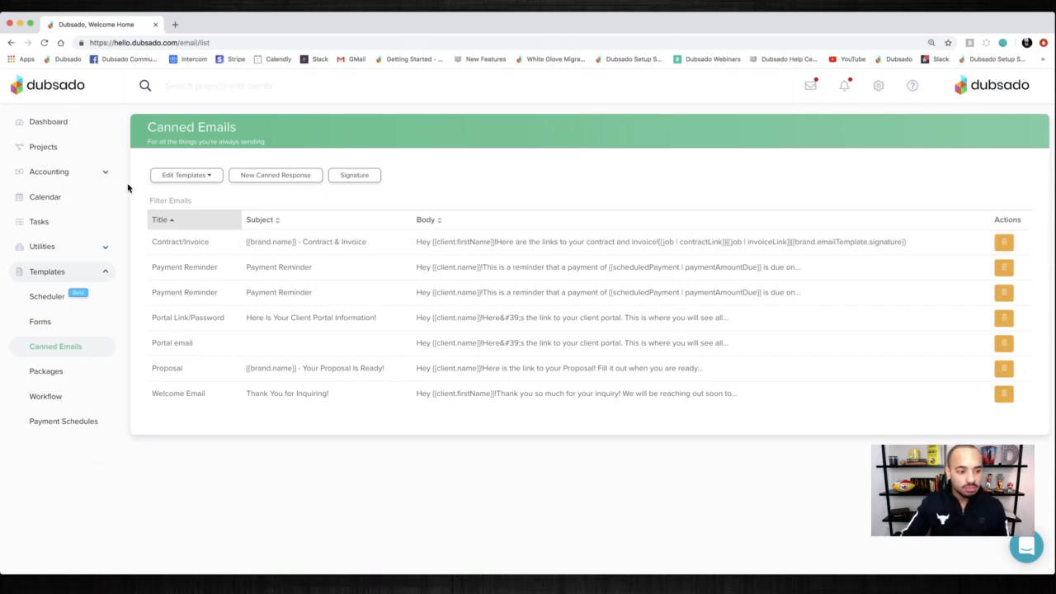
Return to the form templates and reopen the Set-Up Strategy Guide to consult its Payment Schedules item.
left_click(37, 322)
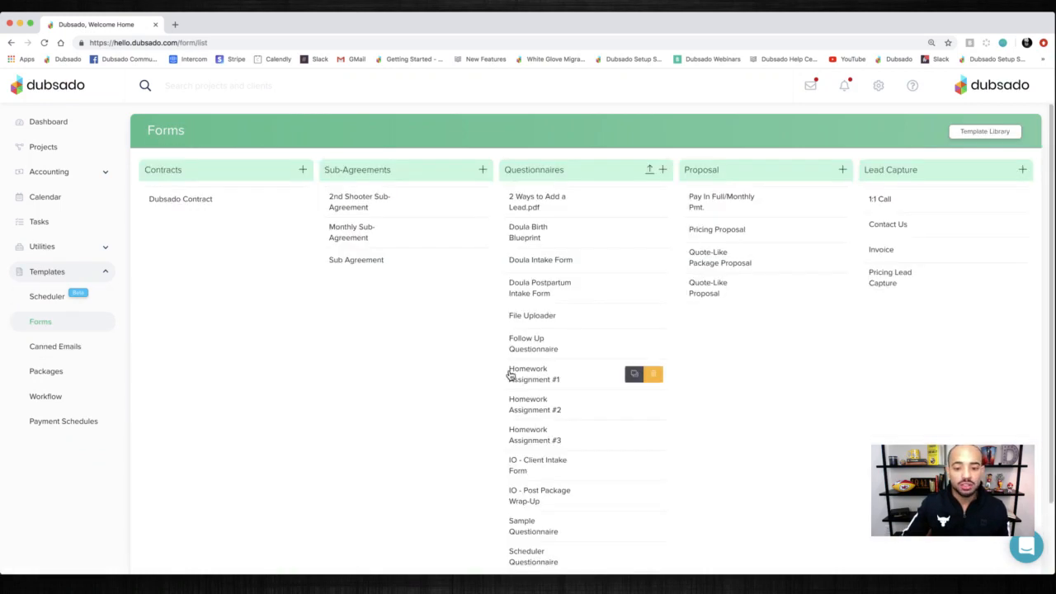
scroll(509, 372, "down", 2)
left_click(522, 504)
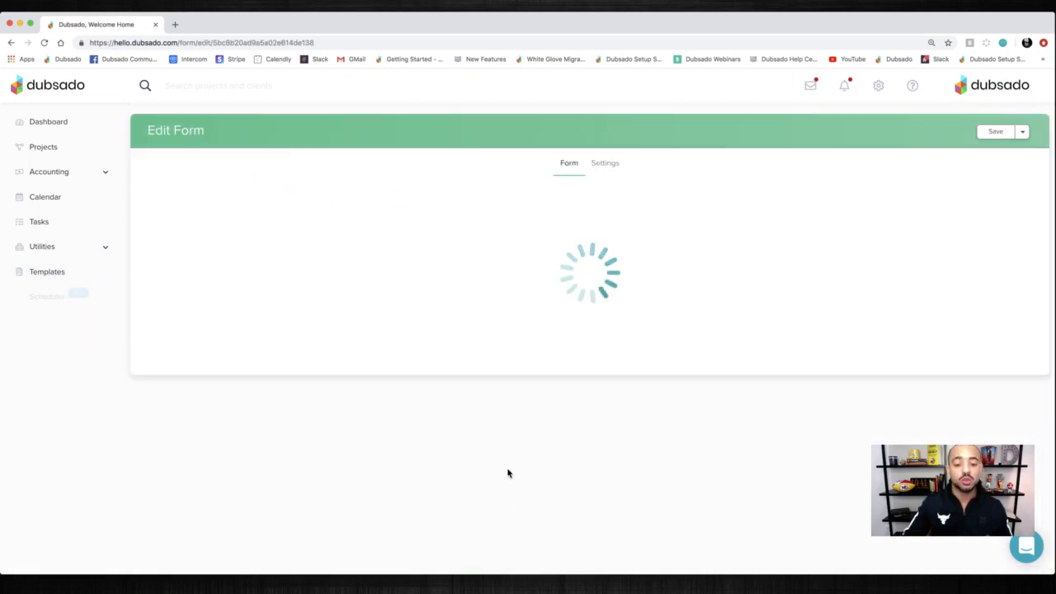
scroll(342, 459, "down", 4)
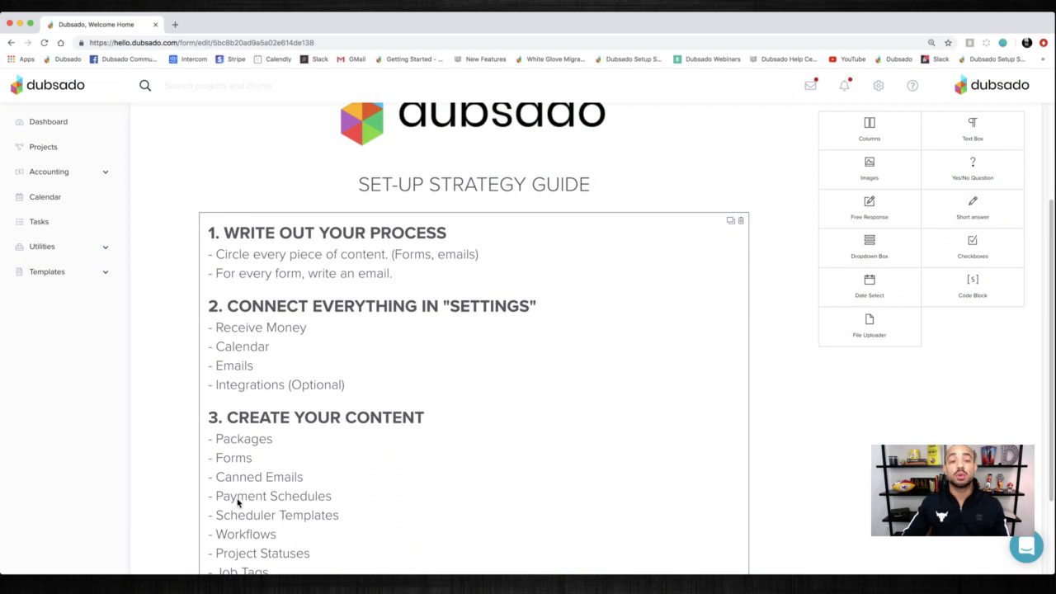
Leave the guide without saving and examine the payment schedule templates.
left_click(42, 278)
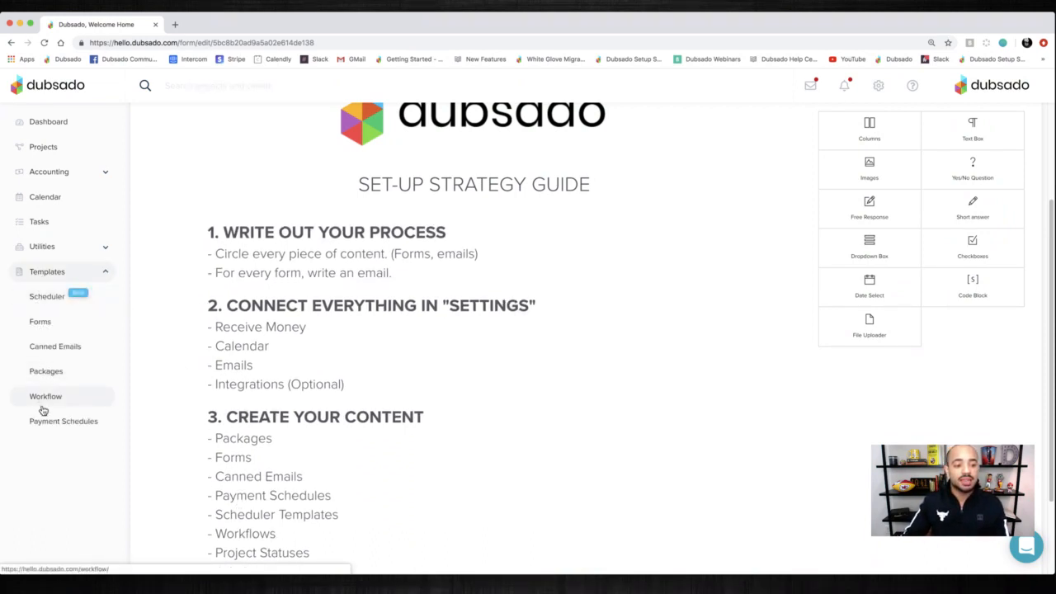
left_click(74, 428)
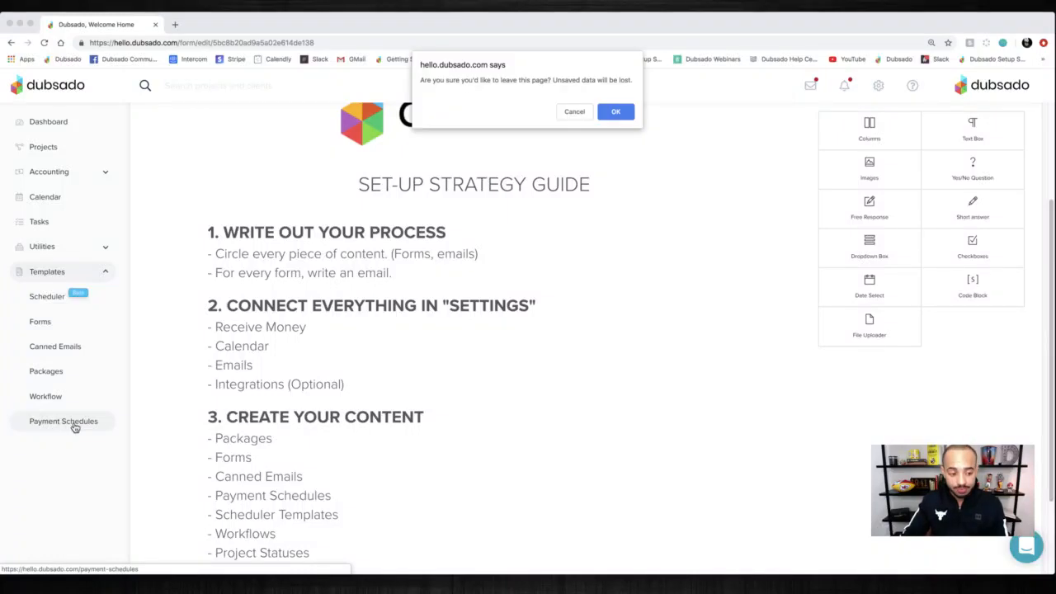
left_click(619, 113)
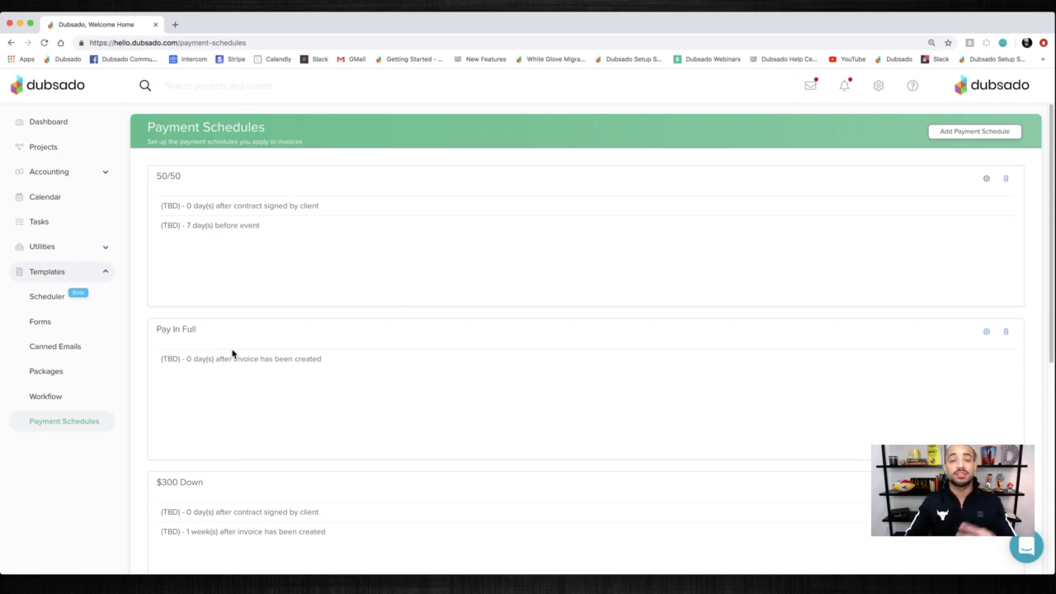
Go back to the form templates and reopen the Set-Up Strategy Guide to consult its Scheduler Templates item.
left_click(40, 322)
scroll(528, 395, "down", 2)
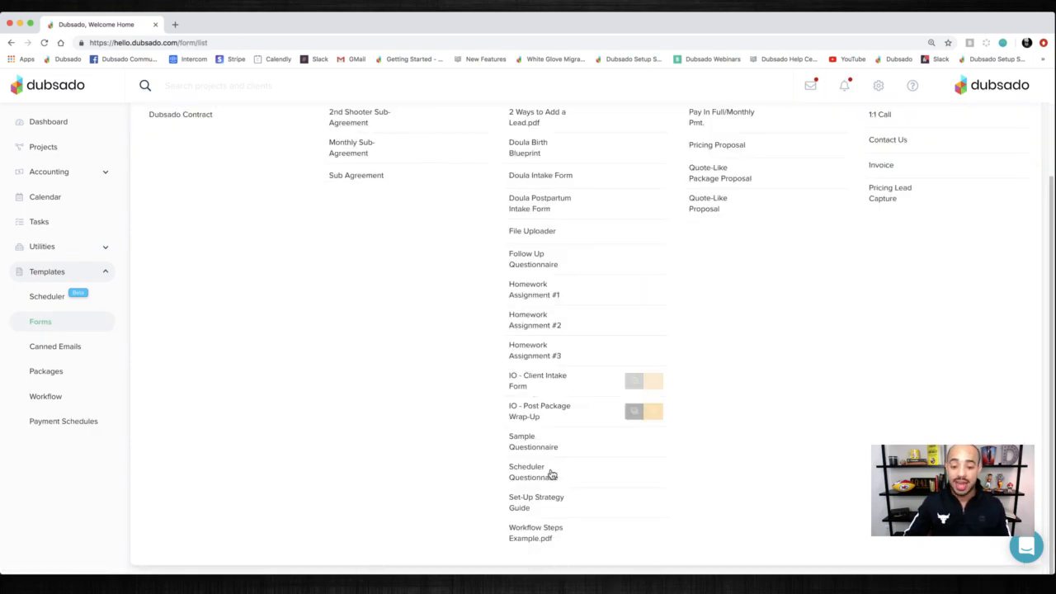
left_click(533, 507)
scroll(478, 427, "down", 5)
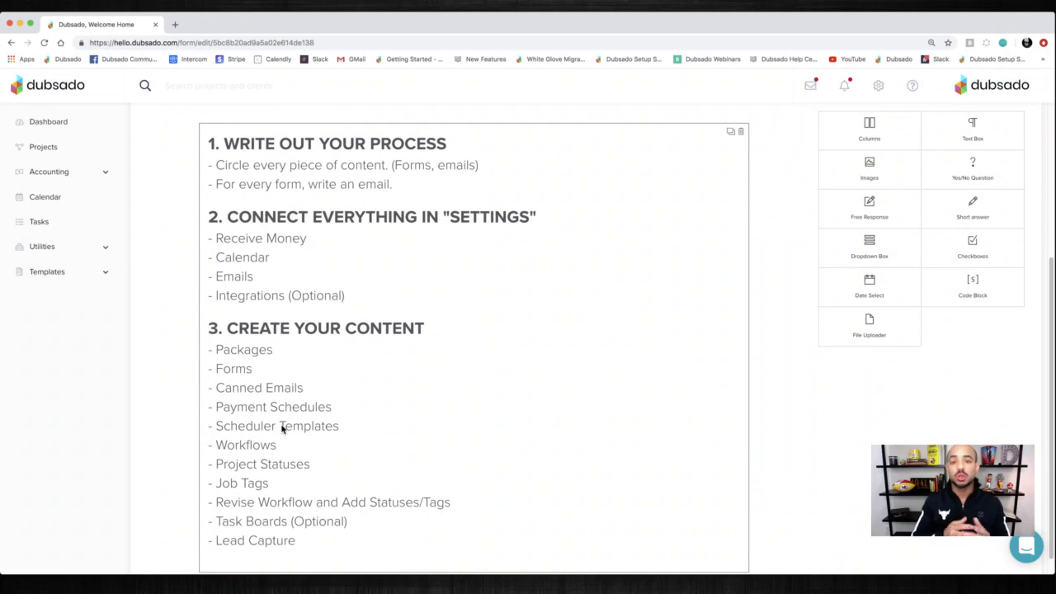
Leave the guide without saving, and delete the Proposal scheduler from the scheduler templates.
left_click(51, 275)
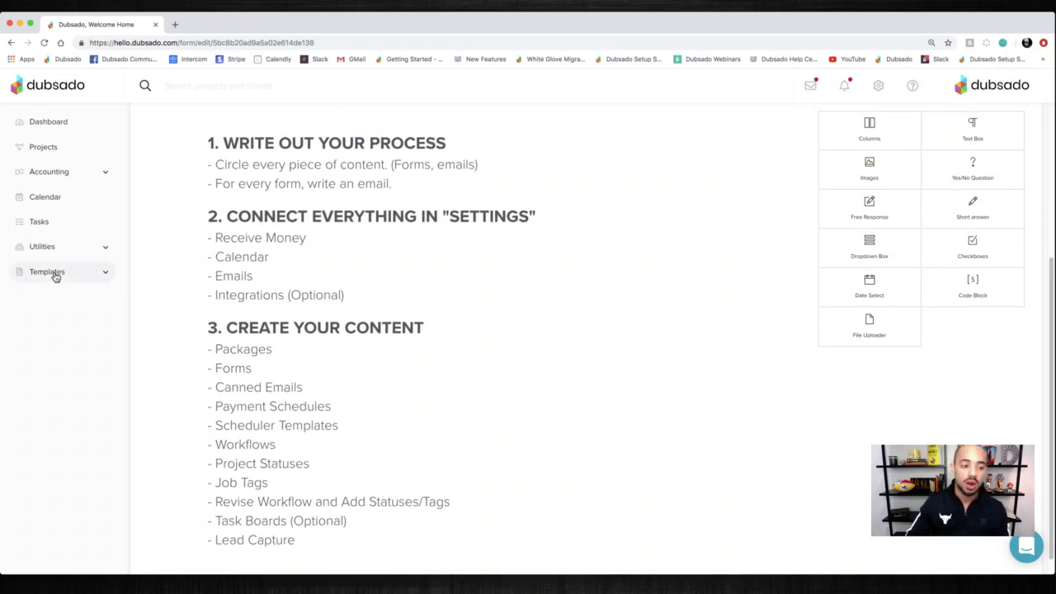
left_click(41, 301)
left_click(623, 112)
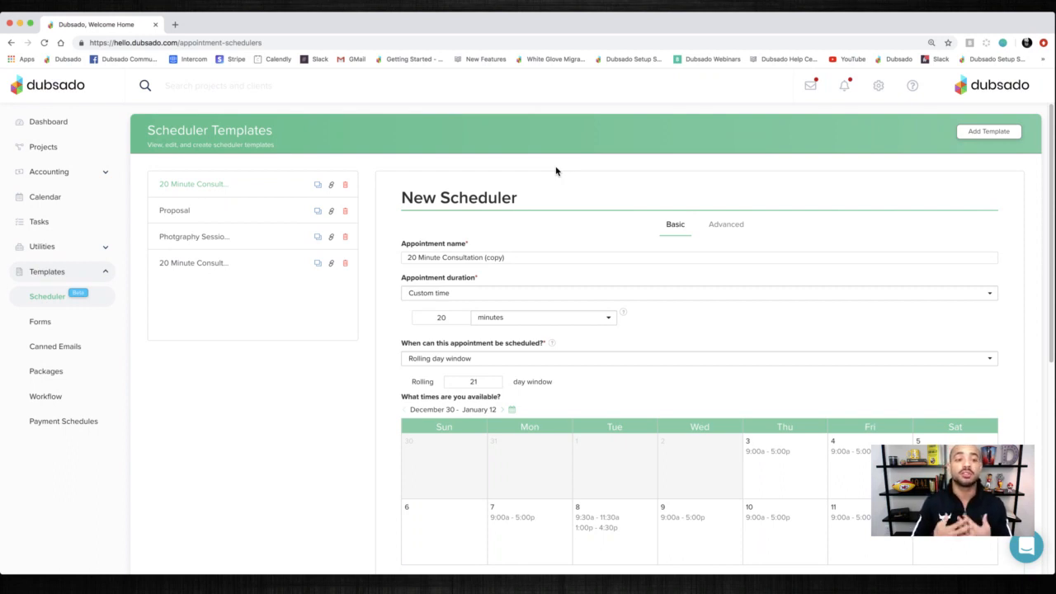
left_click(345, 212)
left_click(554, 392)
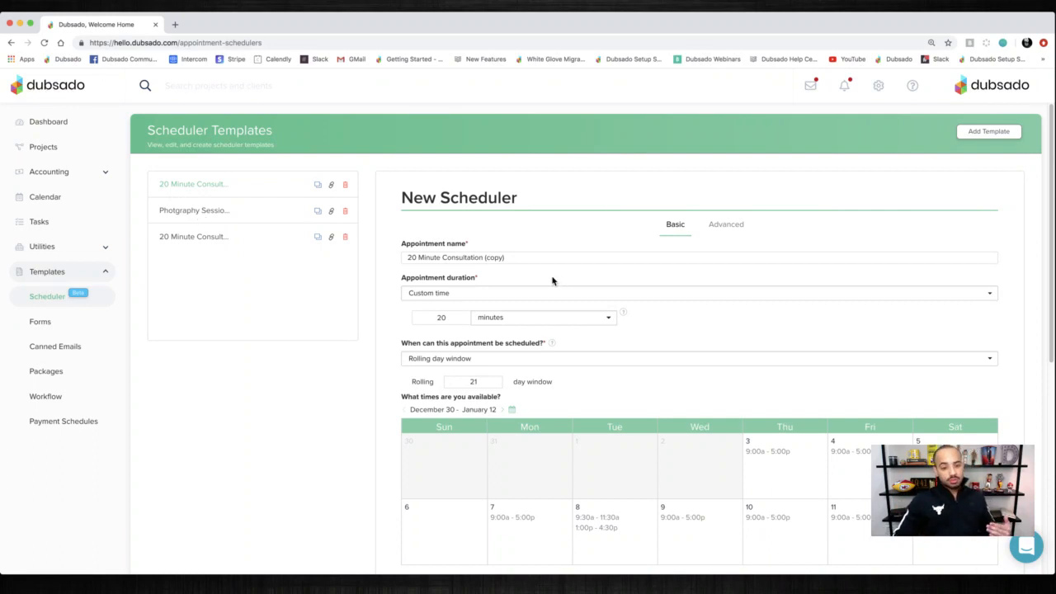
Examine the 20 Minute Consultation (copy) scheduler's duration, scheduling window, availability, location and email settings.
scroll(553, 281, "down", 1)
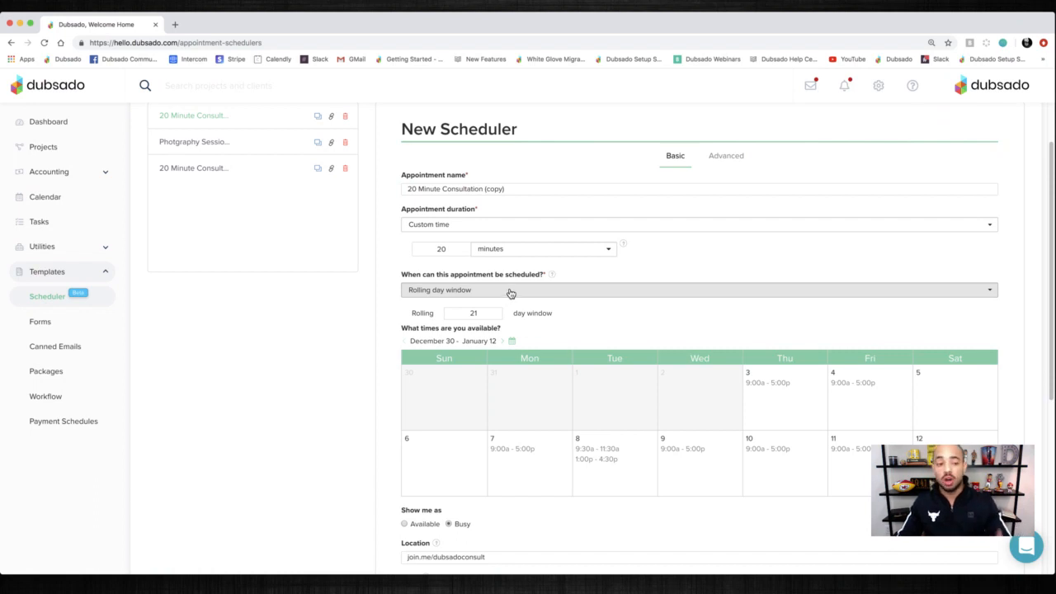
scroll(270, 225, "up", 1)
scroll(271, 225, "up", 3)
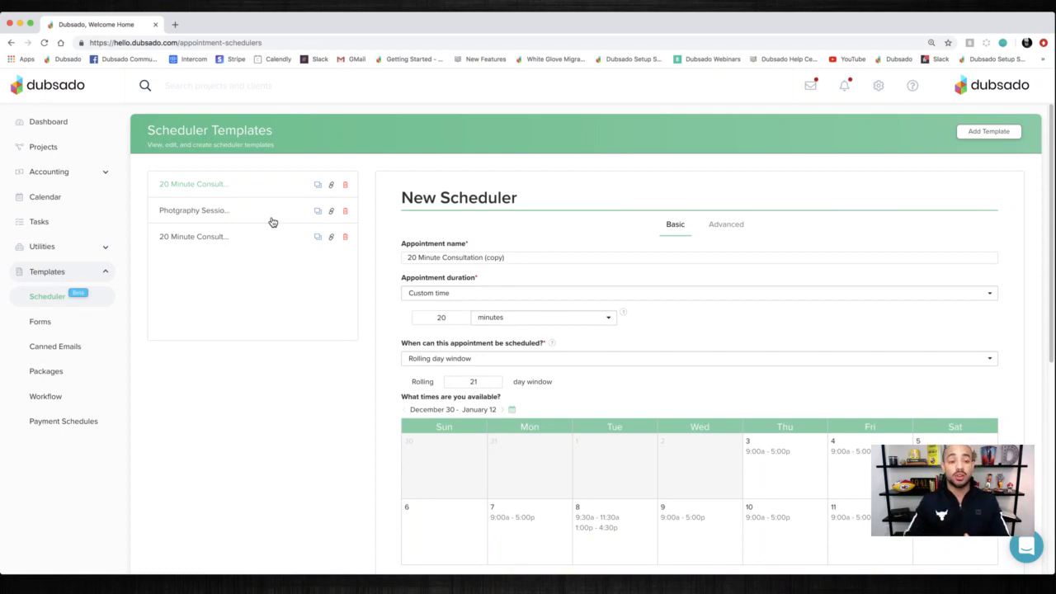
scroll(589, 450, "down", 3)
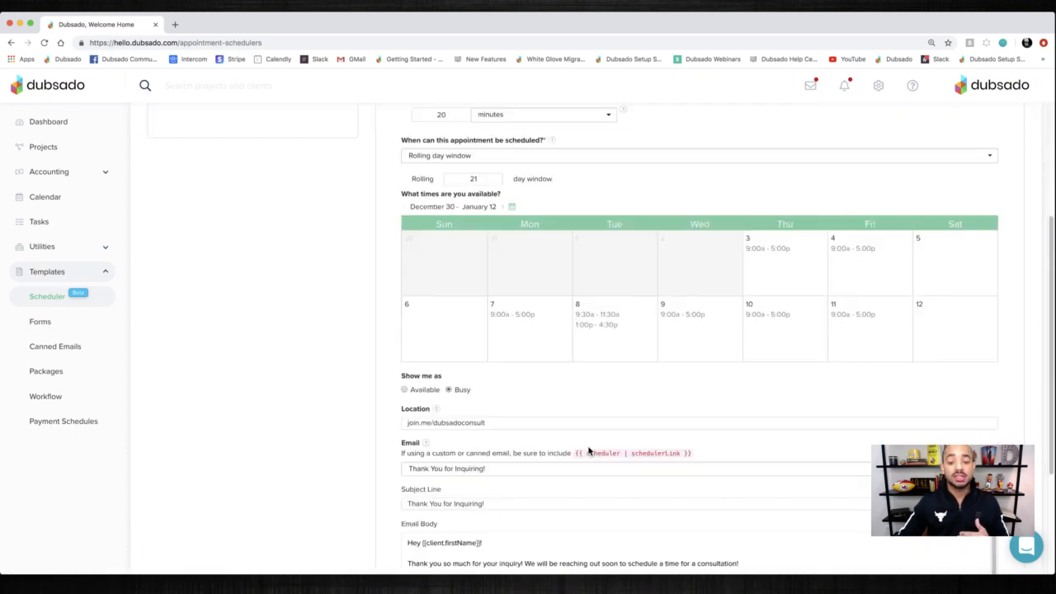
scroll(589, 451, "down", 3)
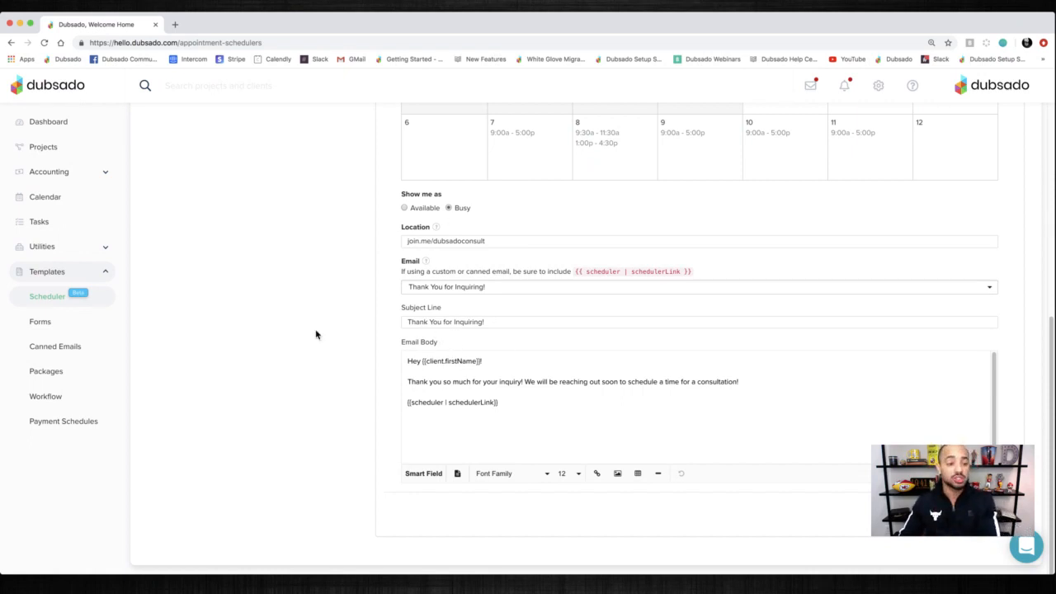
Return to the form templates and reopen the Set-Up Strategy Guide to consult its Workflows item.
left_click(38, 330)
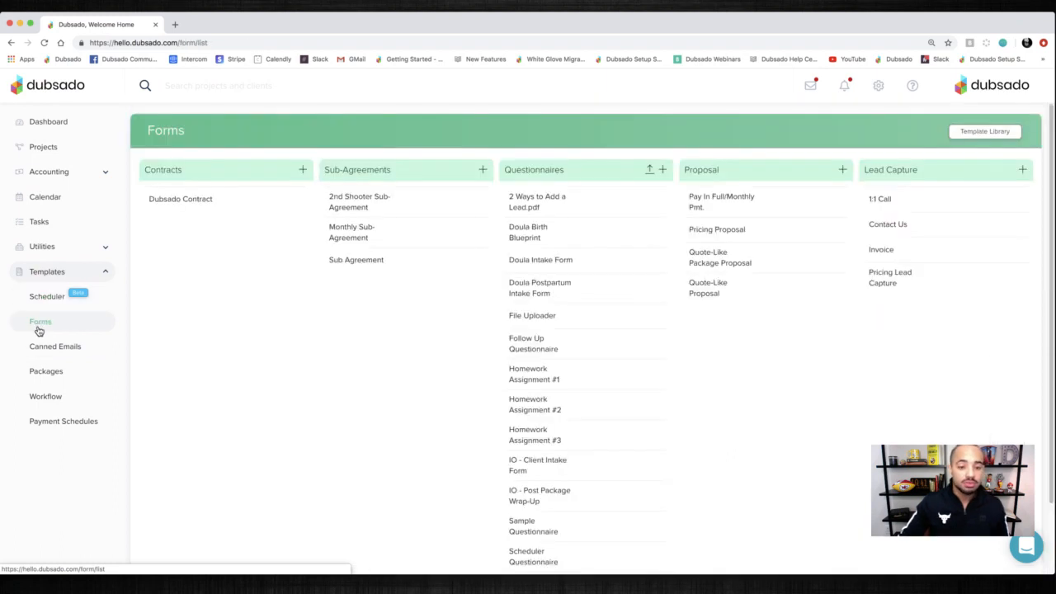
scroll(487, 347, "down", 2)
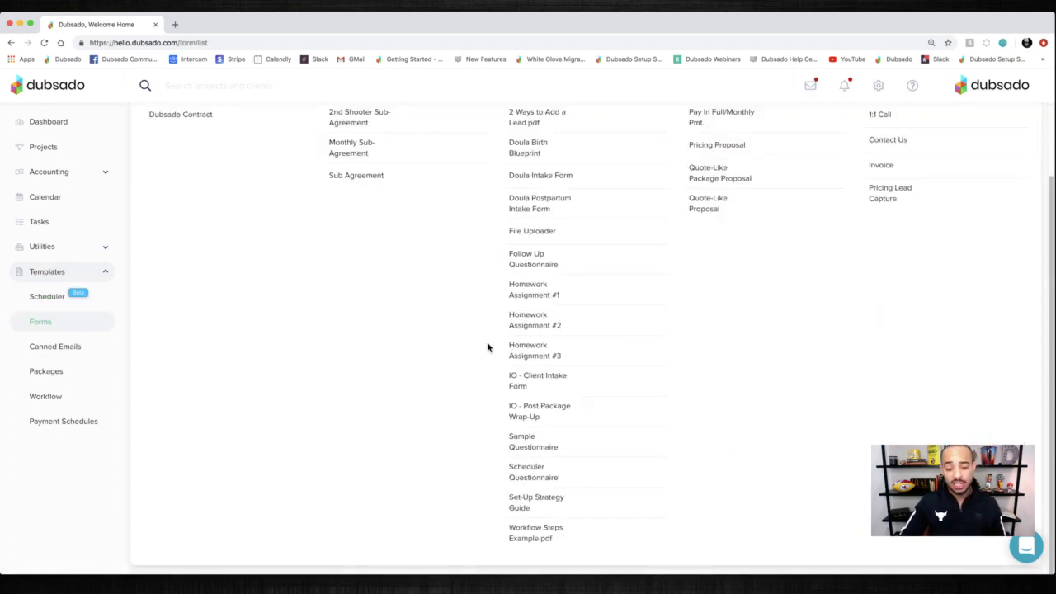
left_click(518, 504)
scroll(339, 418, "down", 5)
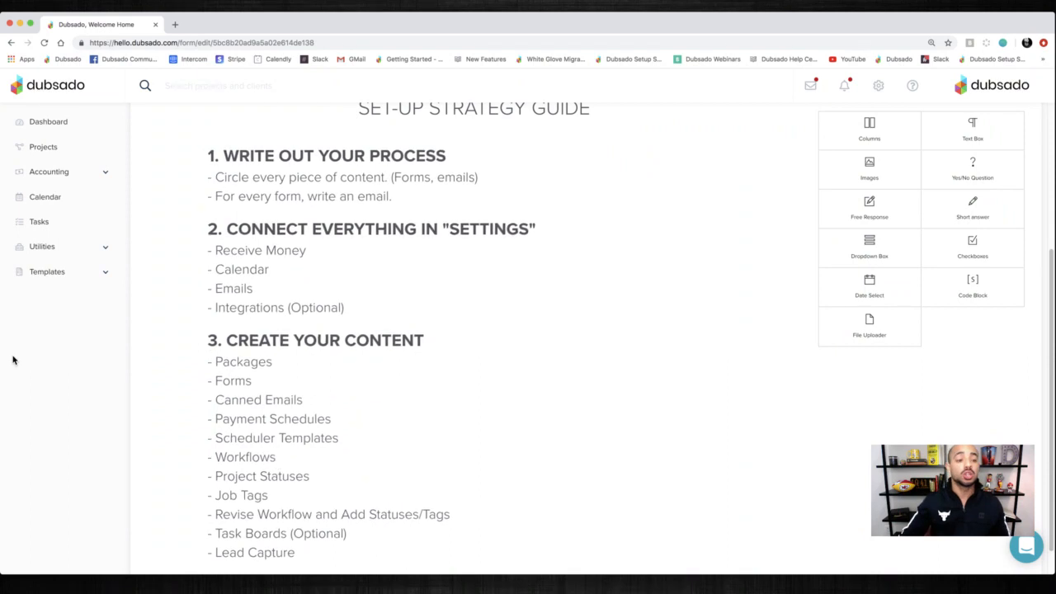
Leave the guide without saving, and open the Workflow Demonstration template for editing.
left_click(51, 271)
left_click(43, 397)
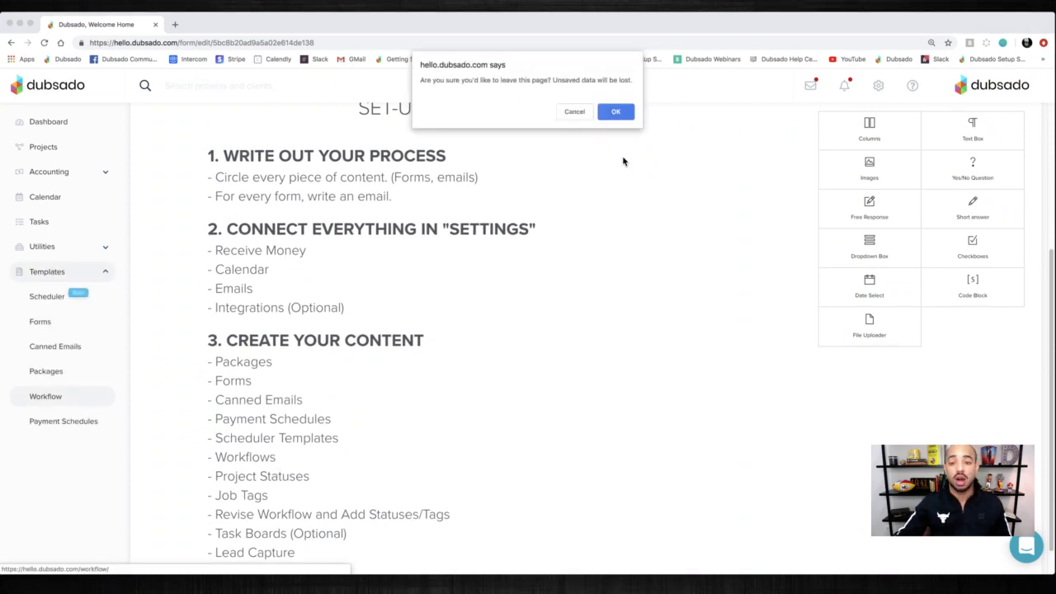
left_click(609, 113)
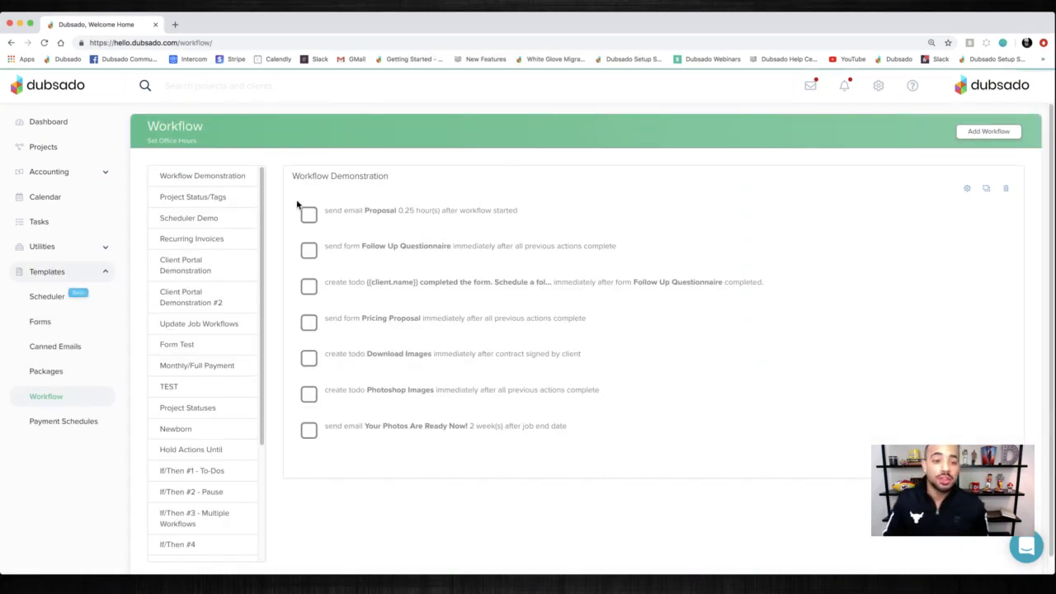
left_click(968, 192)
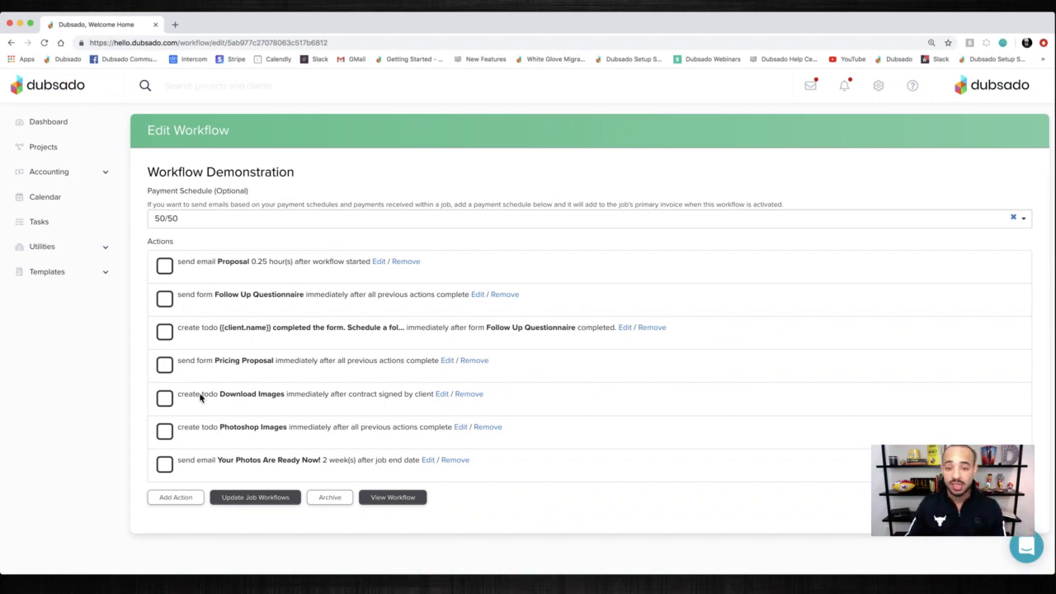
Start a new action in the Workflow Demonstration template and examine the available action types and relative timing triggers.
left_click(174, 498)
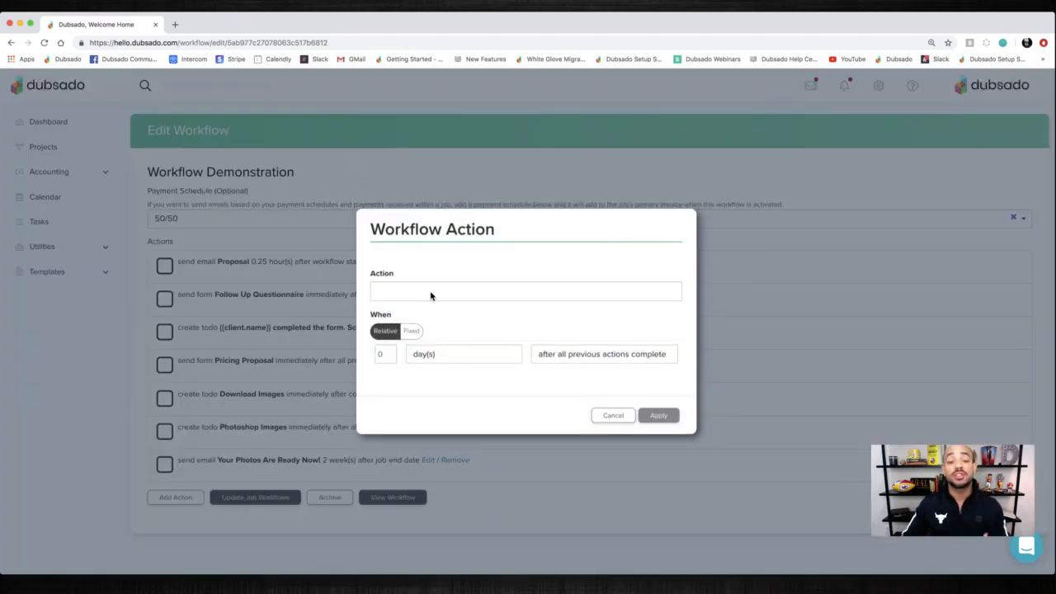
left_click(438, 299)
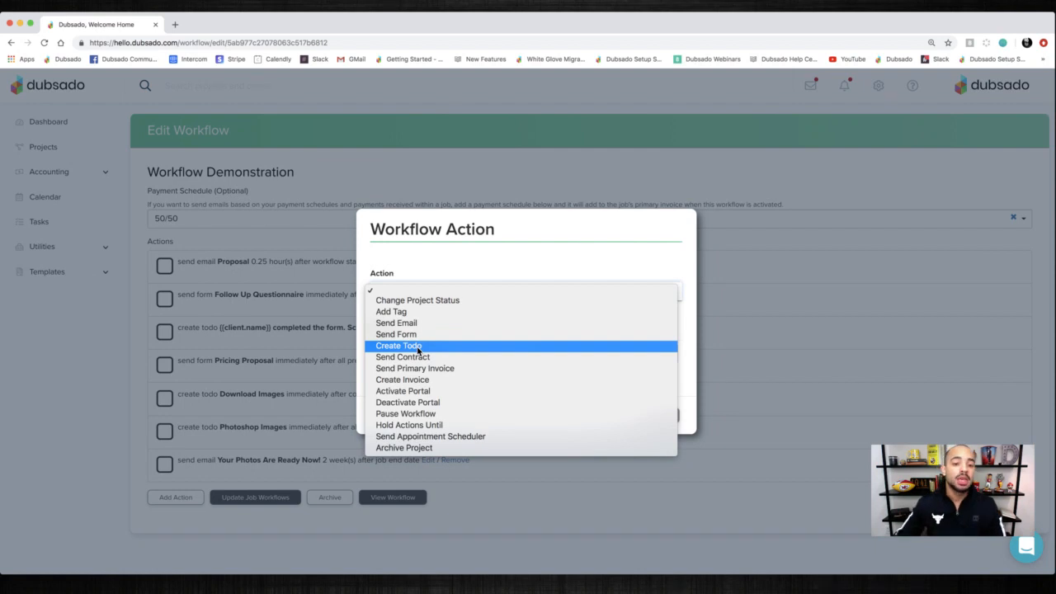
left_click(446, 264)
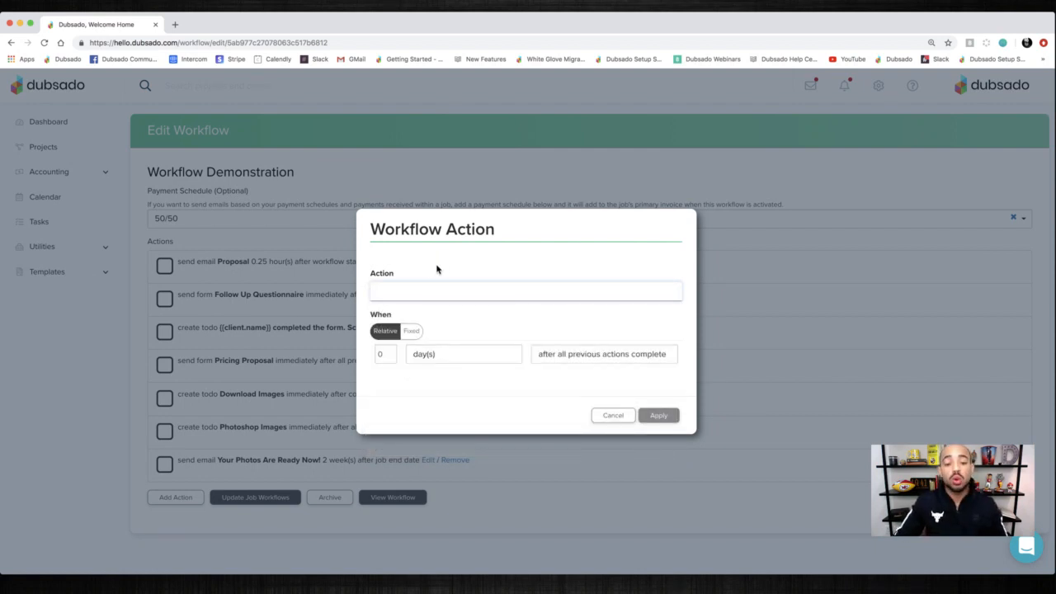
left_click(418, 291)
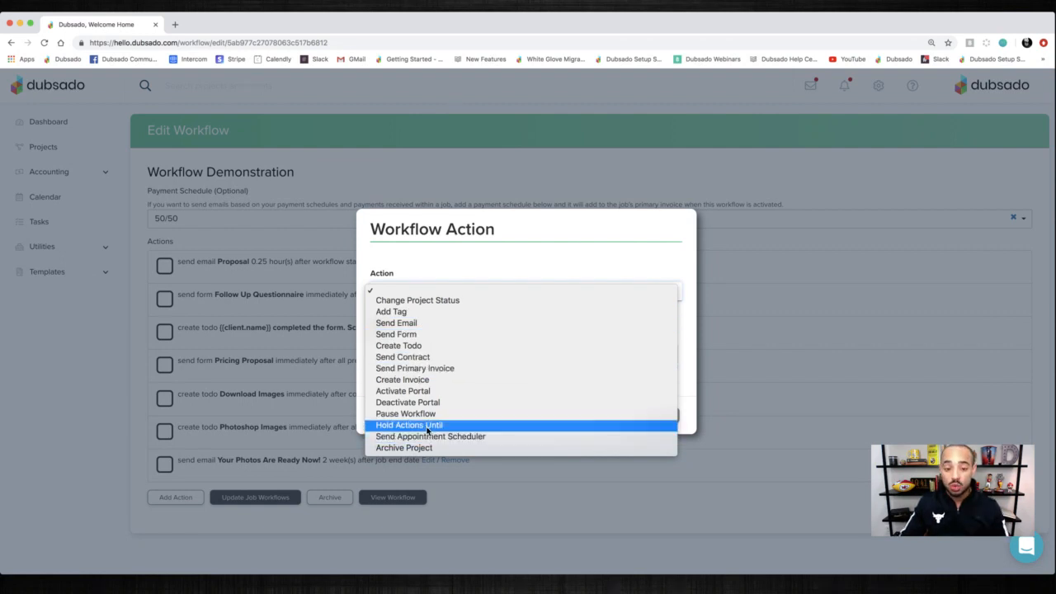
left_click(463, 285)
left_click(556, 356)
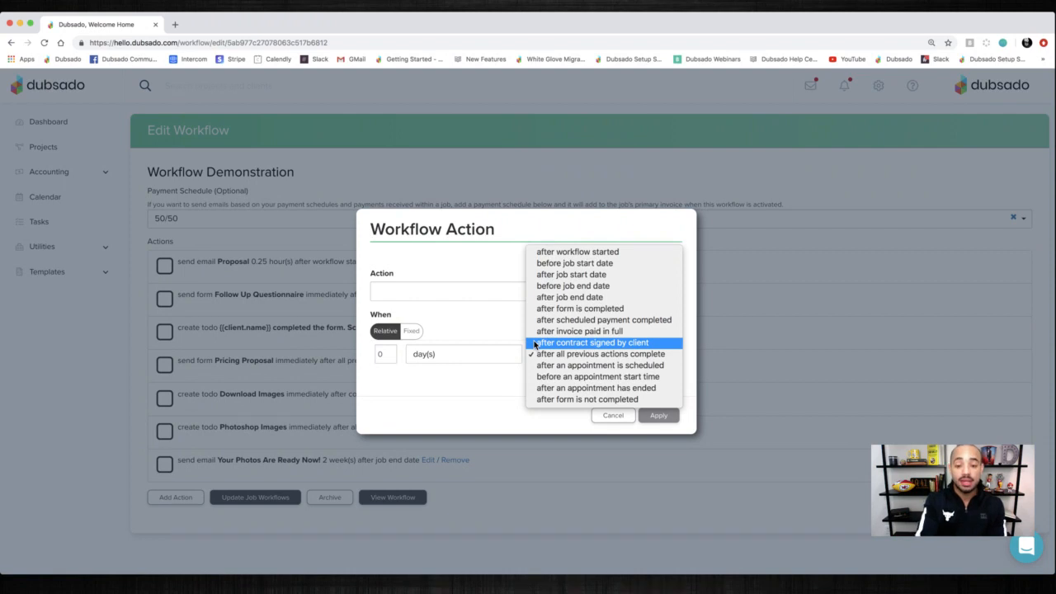
left_click(444, 301)
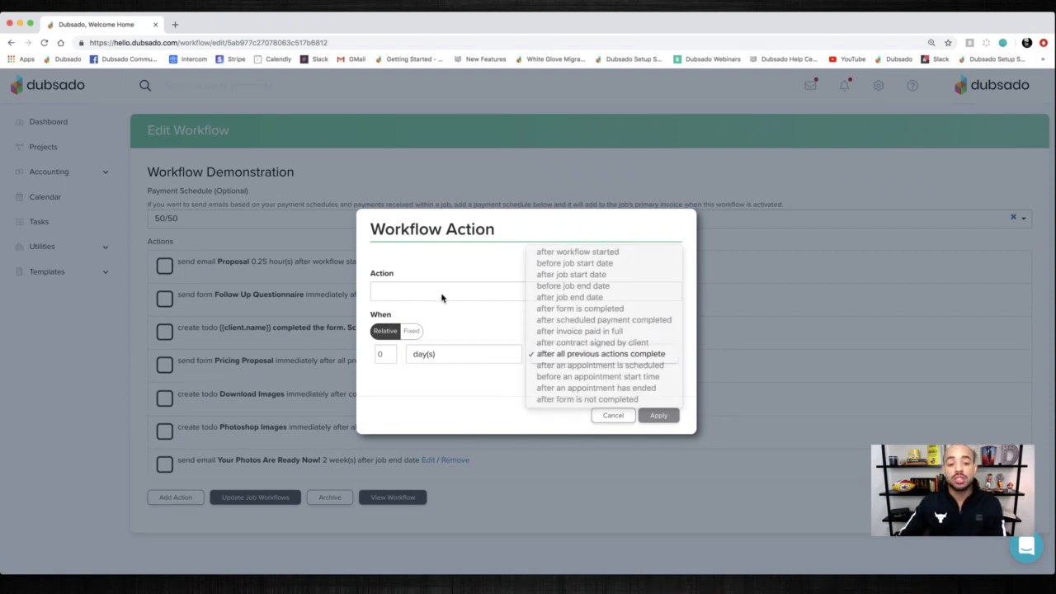
left_click(440, 297)
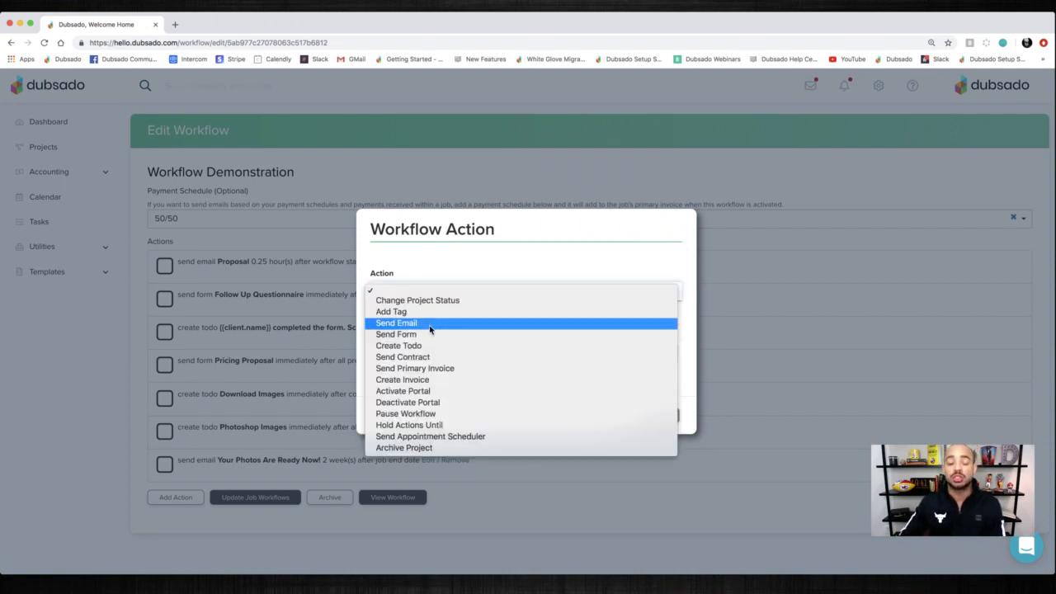
Draft a Send Email action triggered after invoice paid in full with the Portal email canned response, and cancel it.
left_click(431, 326)
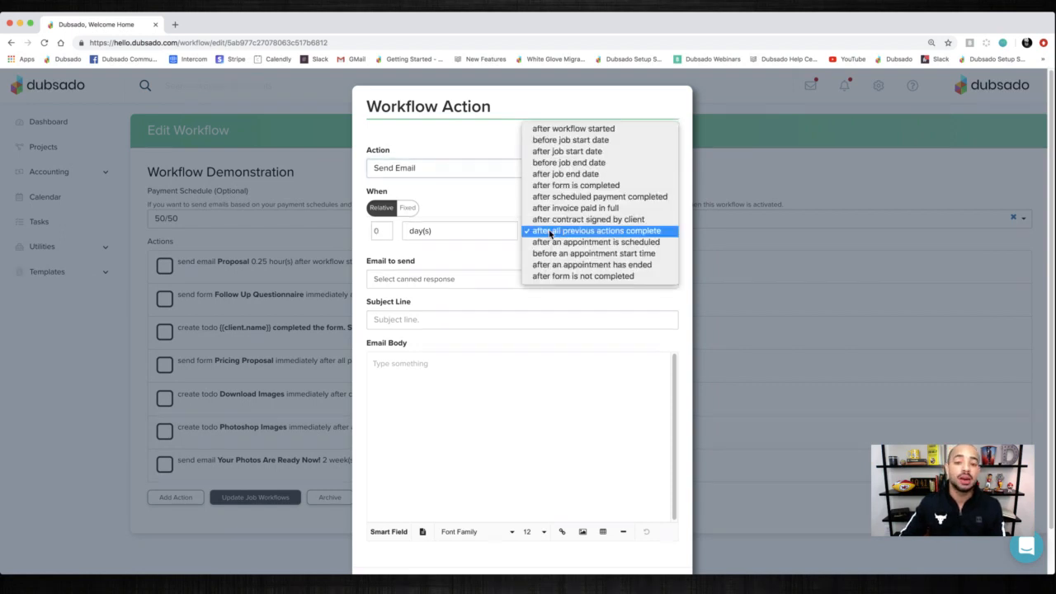
left_click(550, 231)
left_click(553, 208)
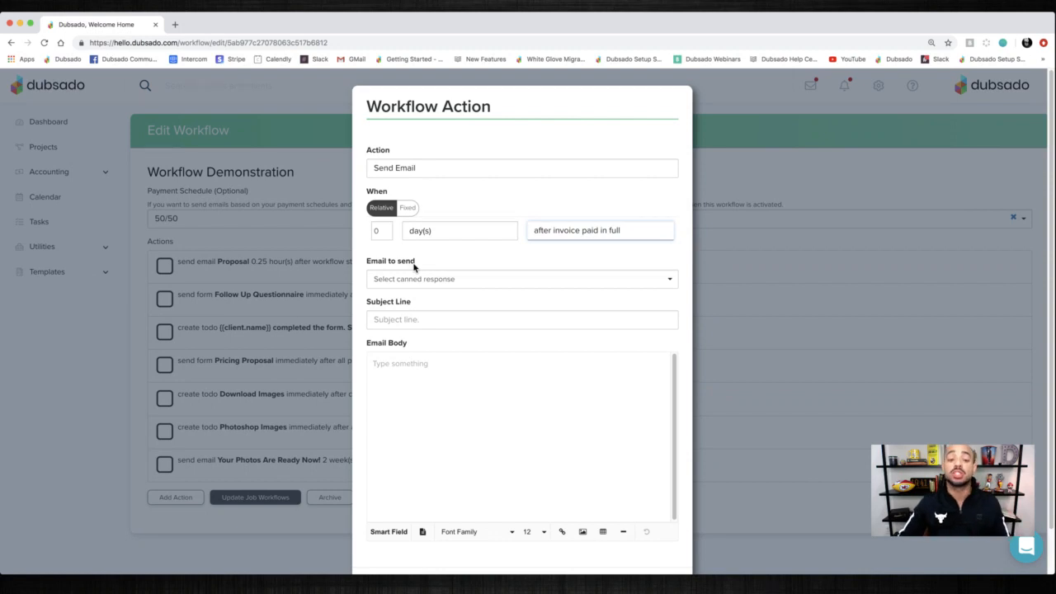
left_click(448, 282)
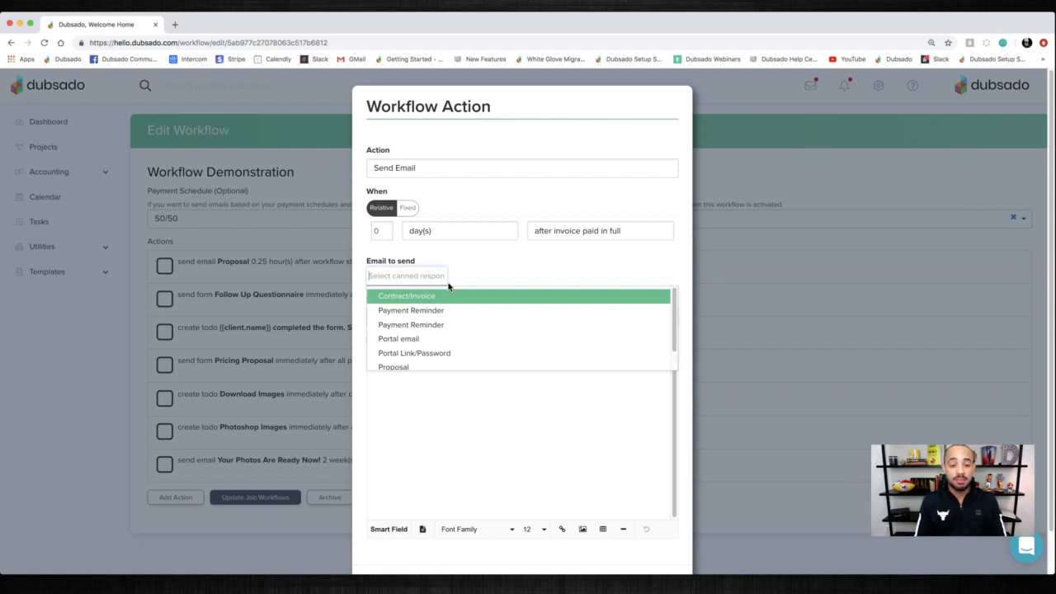
left_click(401, 339)
scroll(602, 520, "down", 2)
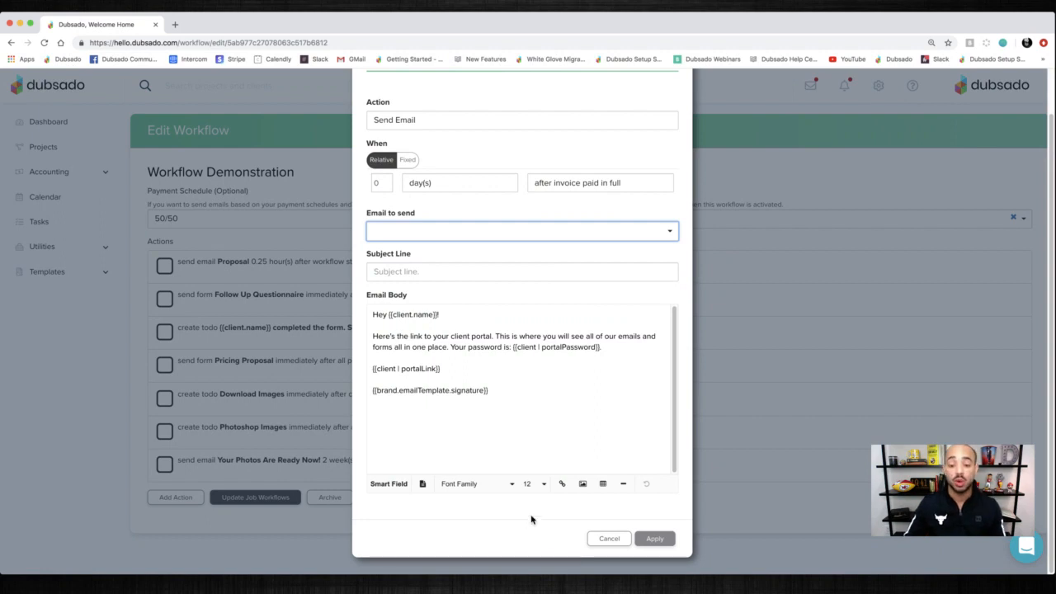
left_click(605, 539)
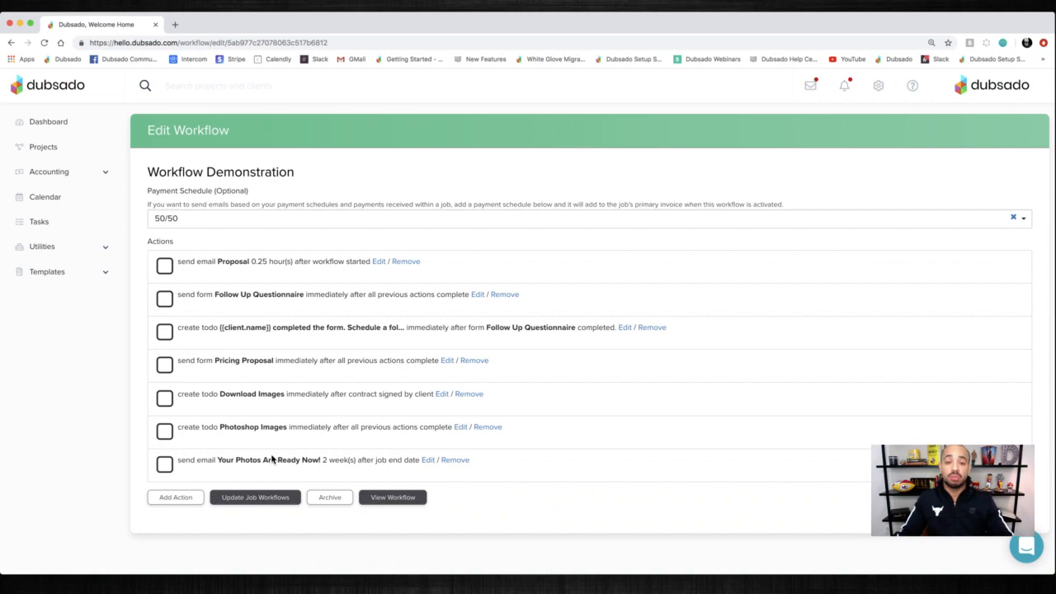
Reopen the Set-Up Strategy Guide from the form templates and consult its Project Statuses and Job Tags items.
left_click(48, 273)
left_click(45, 323)
scroll(556, 429, "down", 2)
left_click(523, 500)
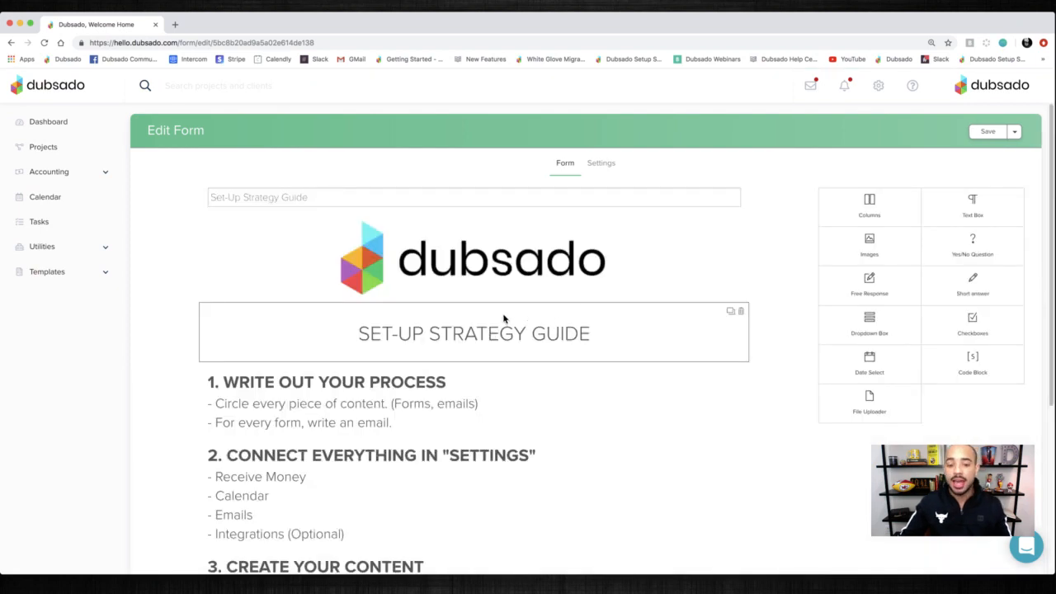
scroll(503, 316, "down", 5)
scroll(503, 319, "down", 1)
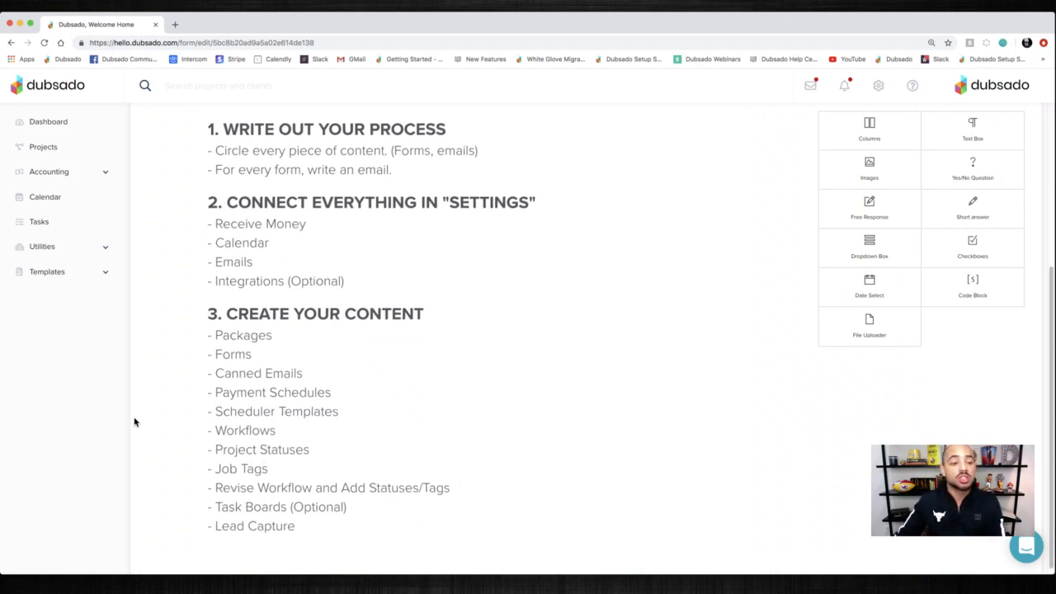
Leave the guide without saving, and show all leads in the projects list.
left_click(48, 153)
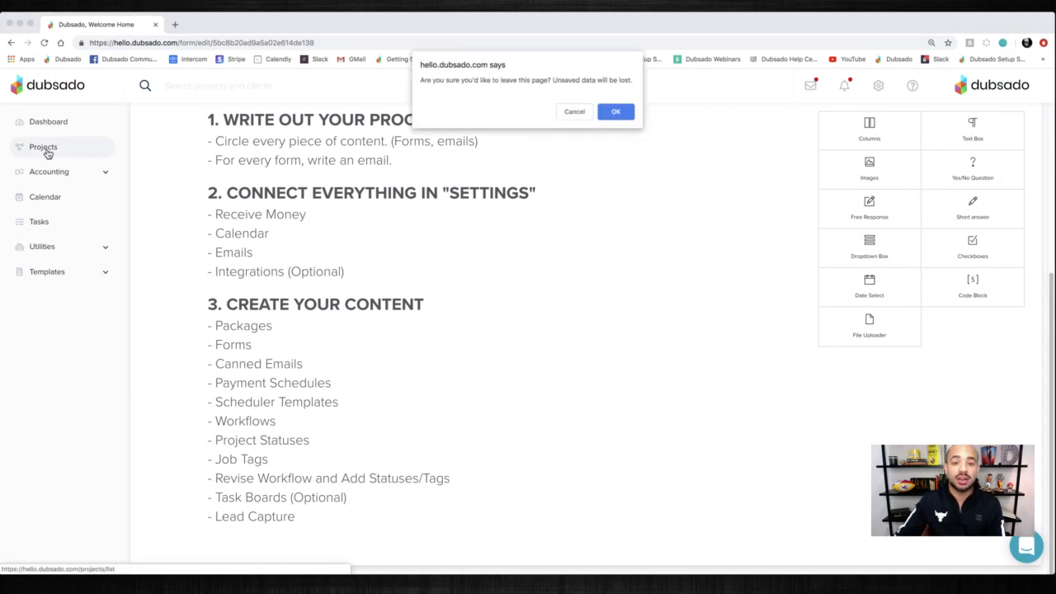
left_click(614, 116)
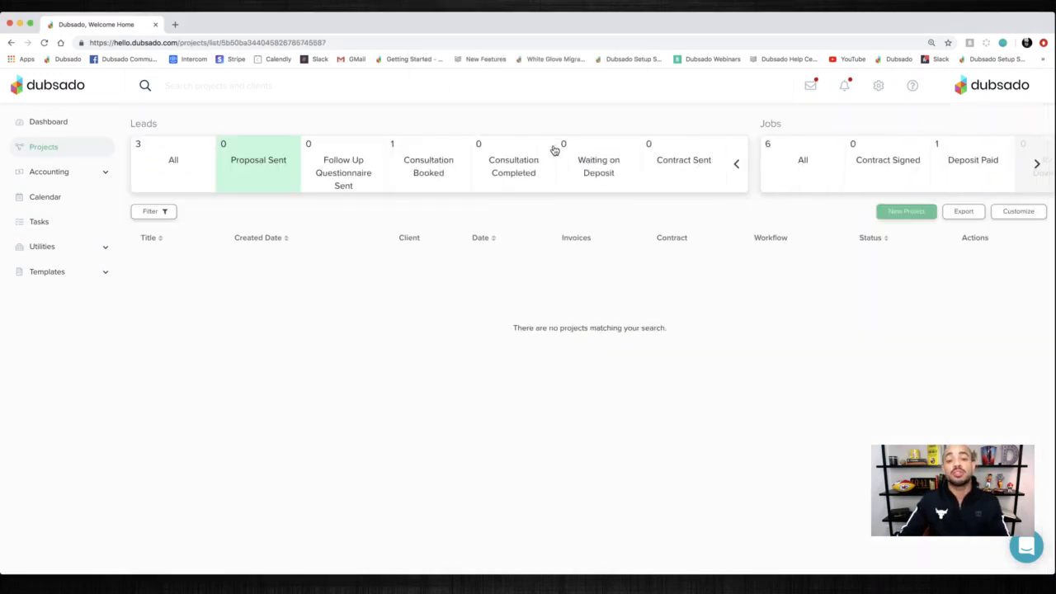
left_click(192, 174)
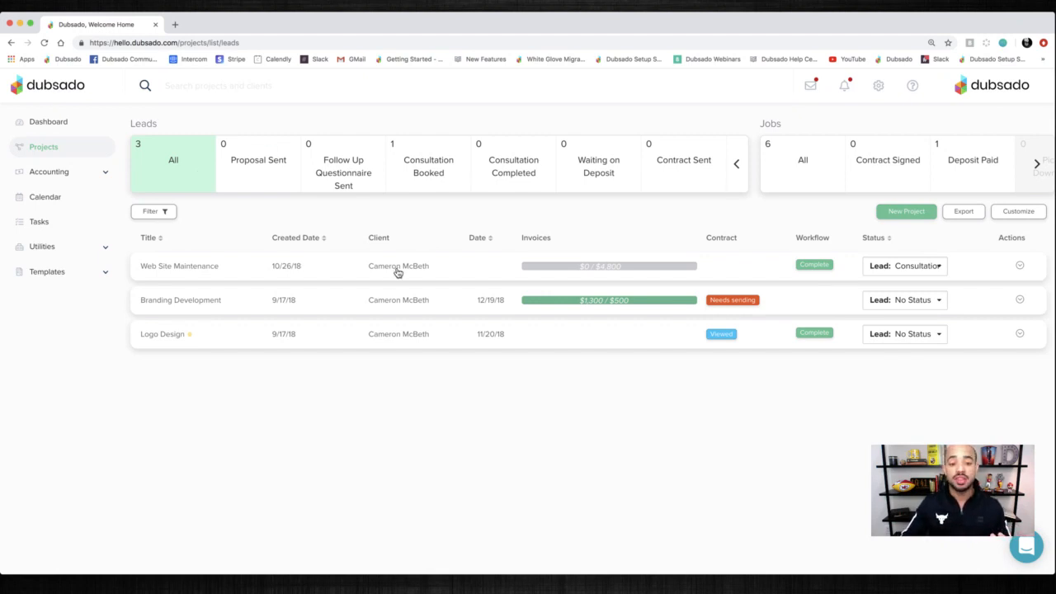
Look through the Logo Design project's emails and invoices, and return to the list of all leads.
left_click(382, 343)
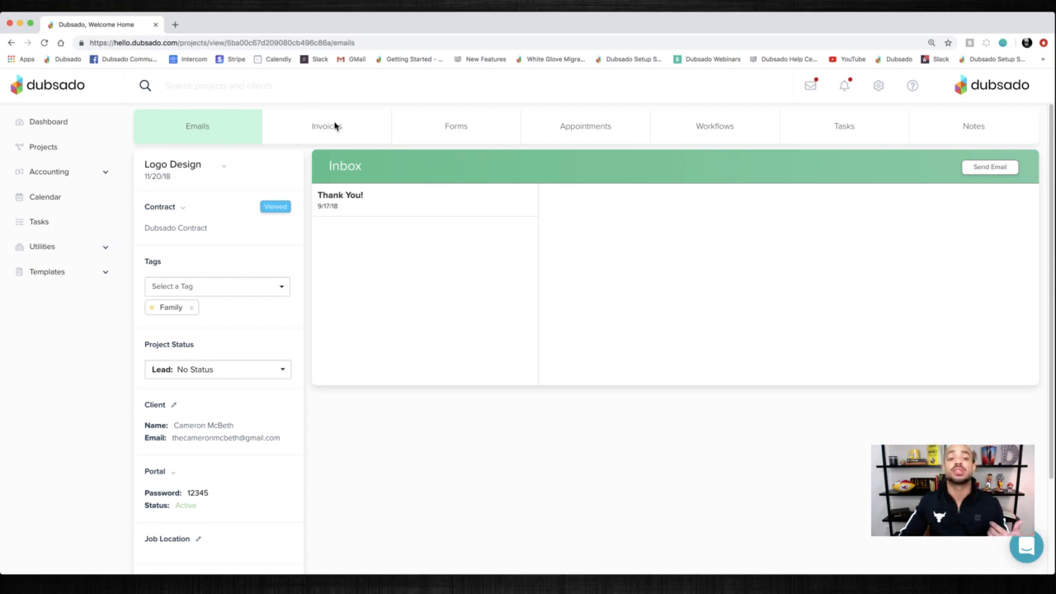
left_click(359, 125)
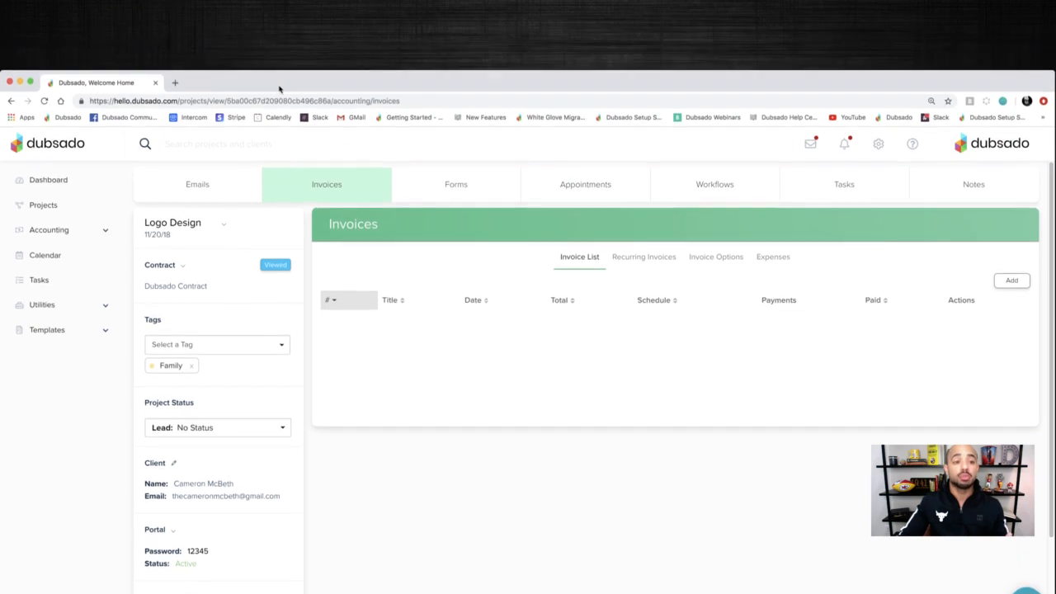
left_click(11, 56)
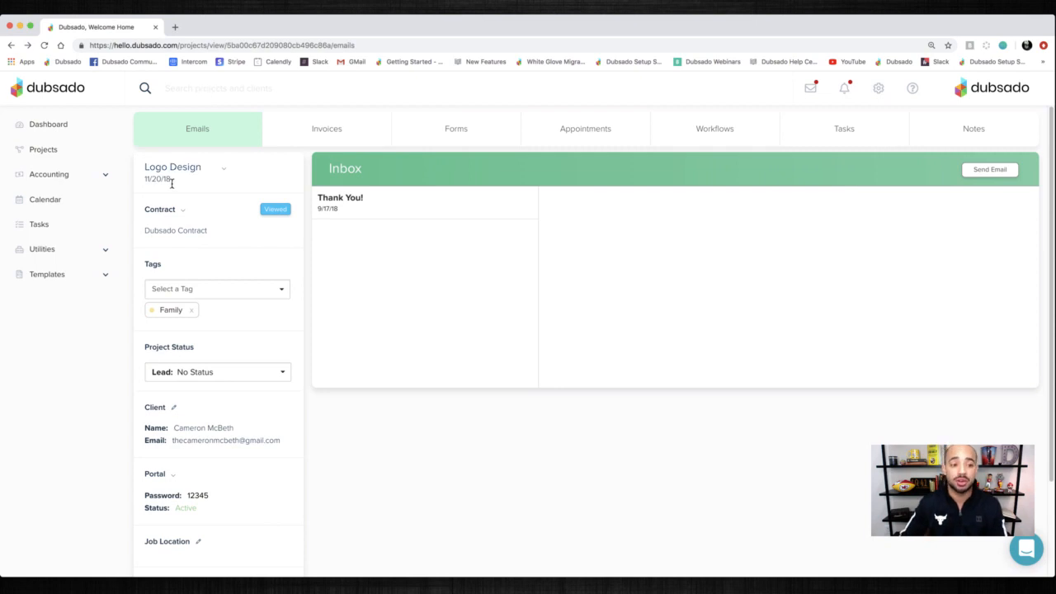
left_click(44, 151)
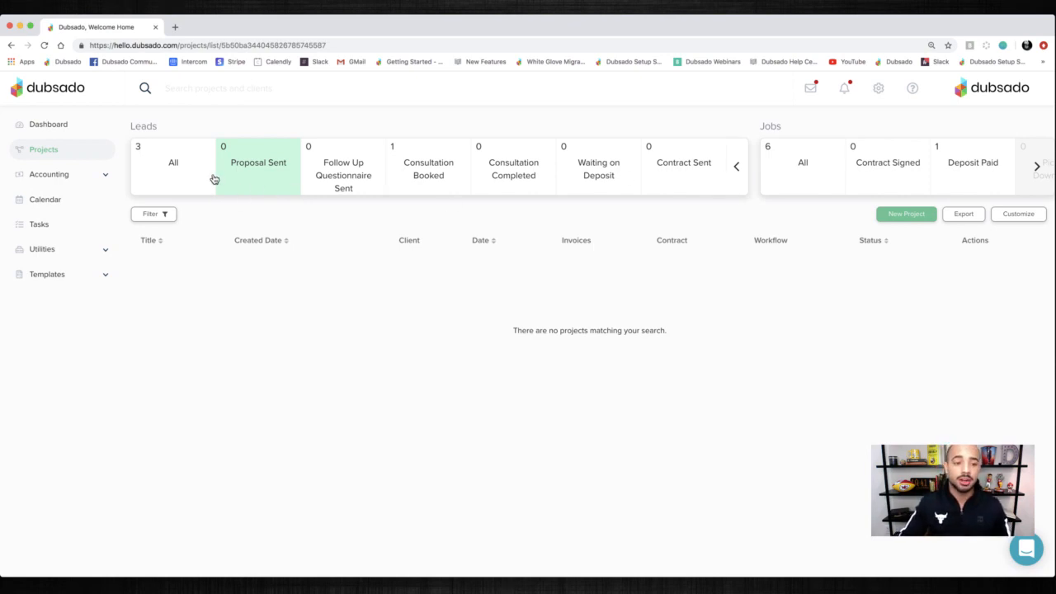
left_click(173, 168)
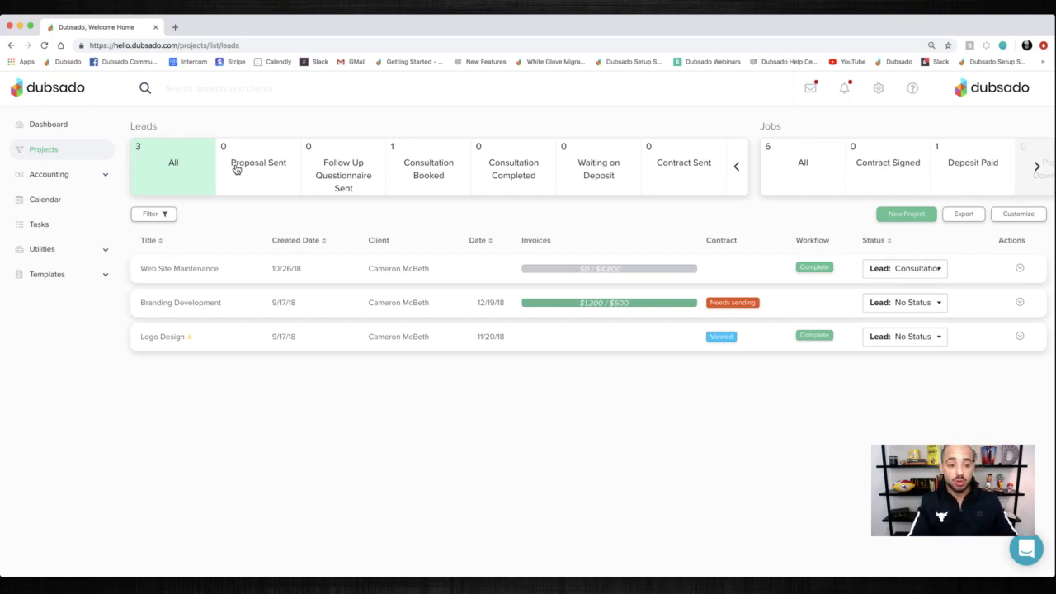
Open the Project Status/Tags workflow template for editing to examine its tag and status change actions.
left_click(57, 276)
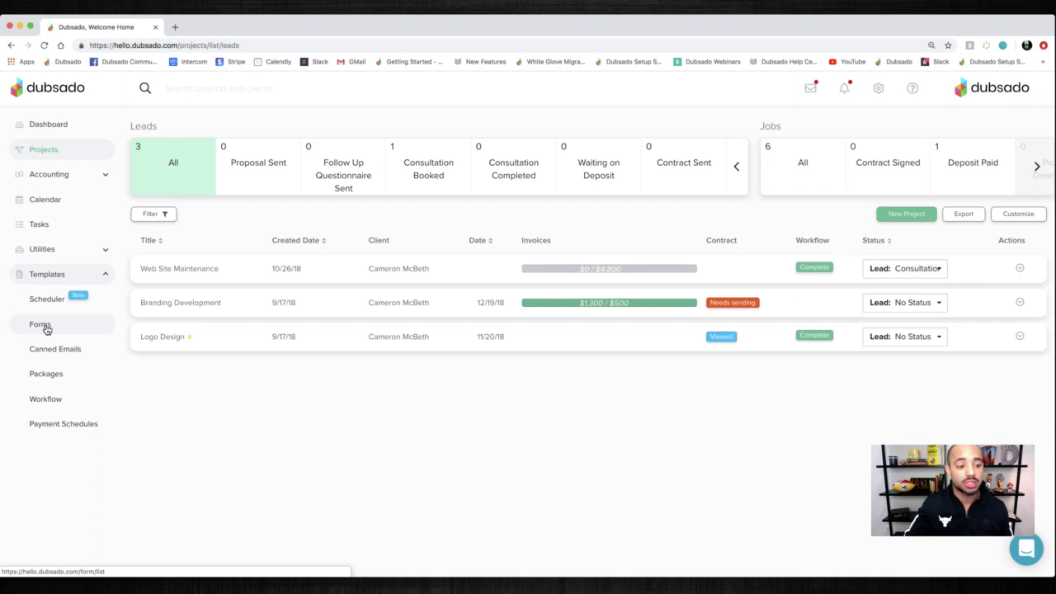
left_click(47, 328)
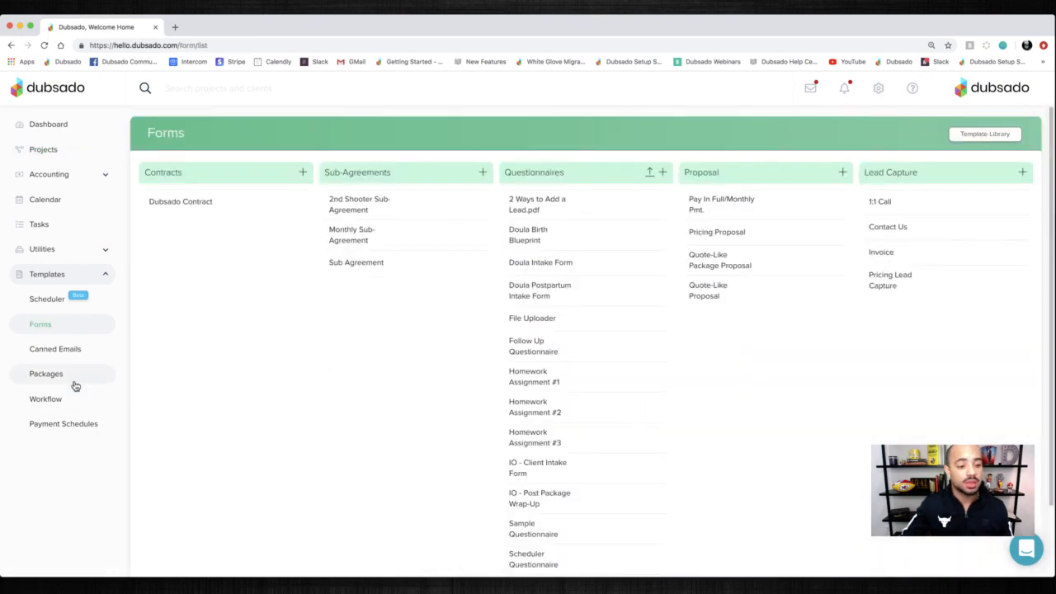
left_click(51, 400)
left_click(194, 201)
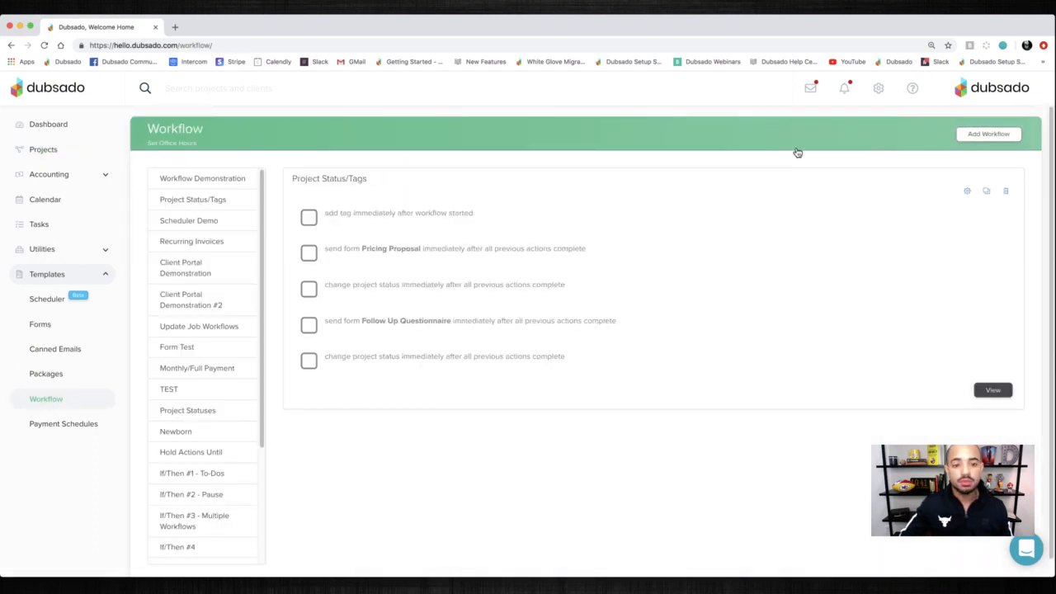
left_click(967, 192)
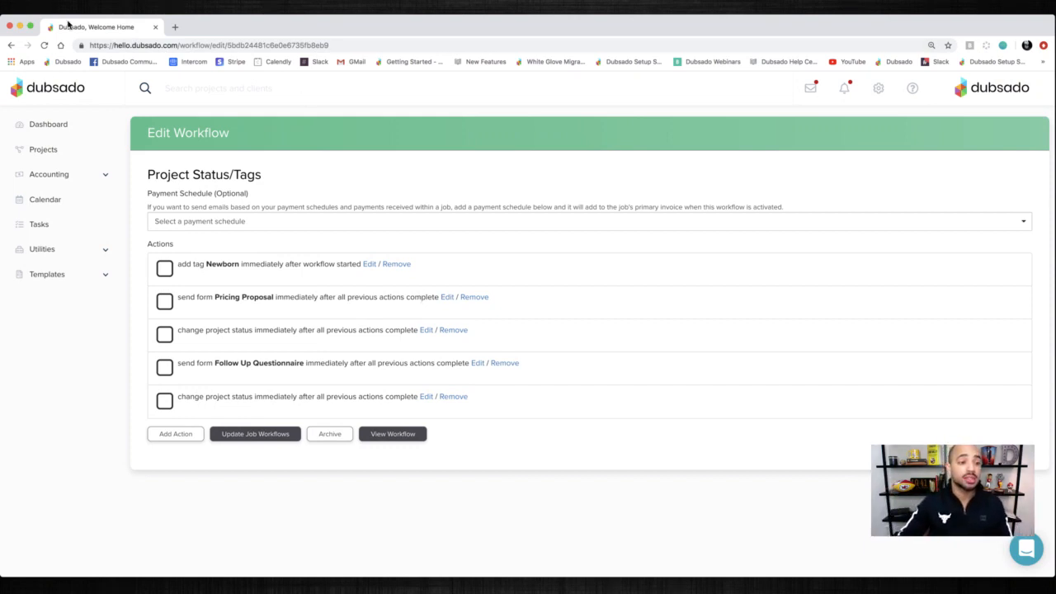
Open the projects page customization and examine the lead and job statuses, columns and tags.
left_click(51, 150)
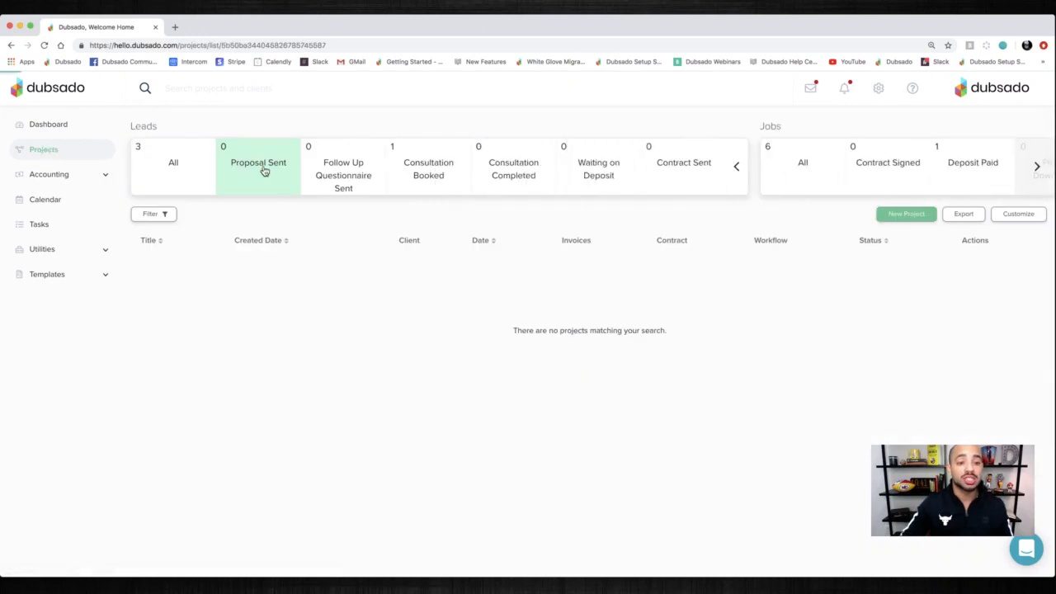
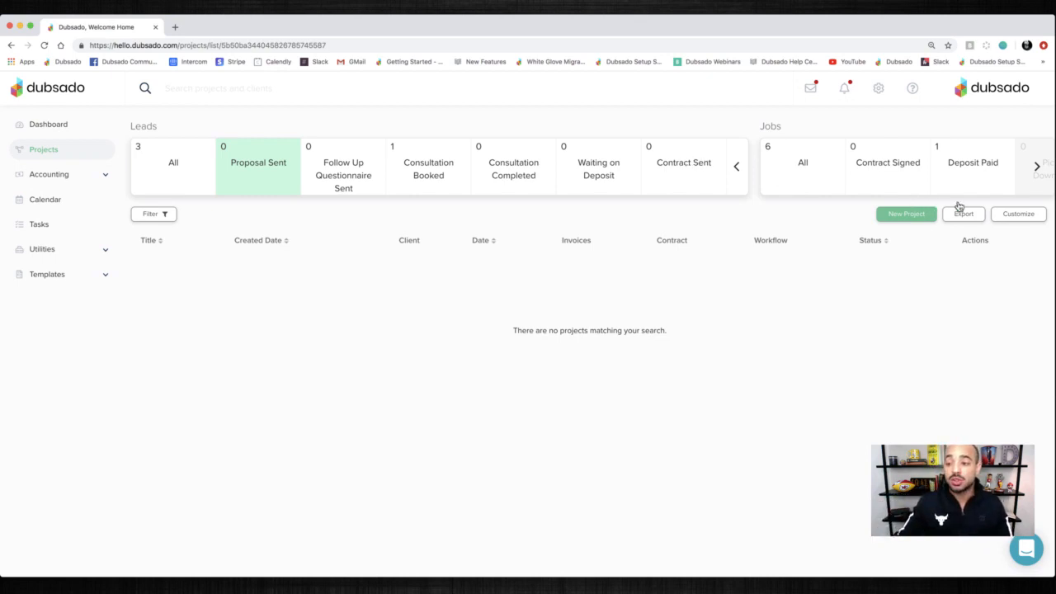
left_click(1013, 218)
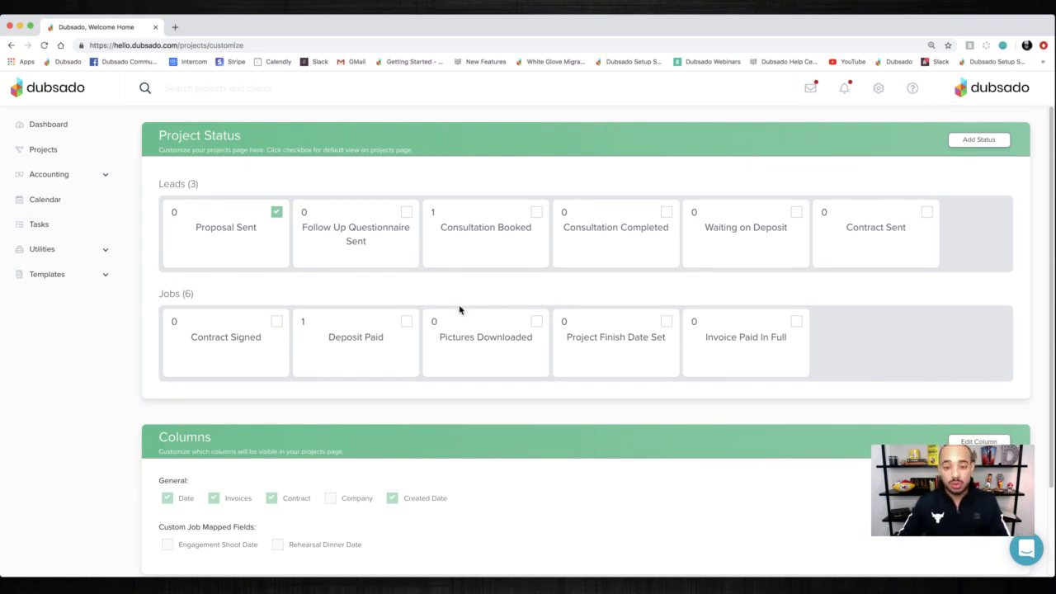
scroll(460, 308, "down", 1)
scroll(460, 308, "down", 3)
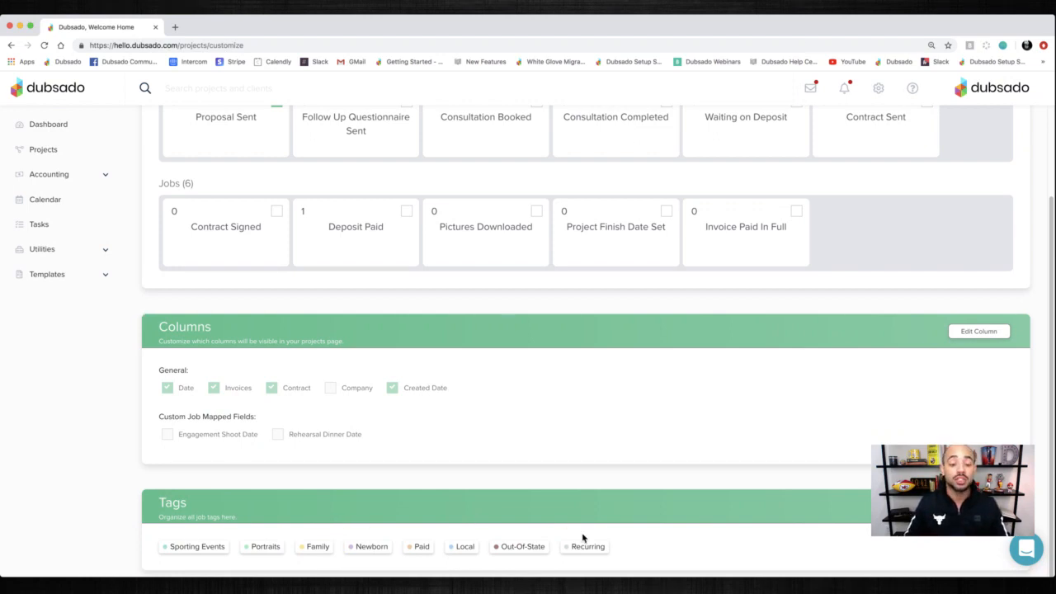
Show all leads in the projects list and filter them by the Family tag.
left_click(44, 153)
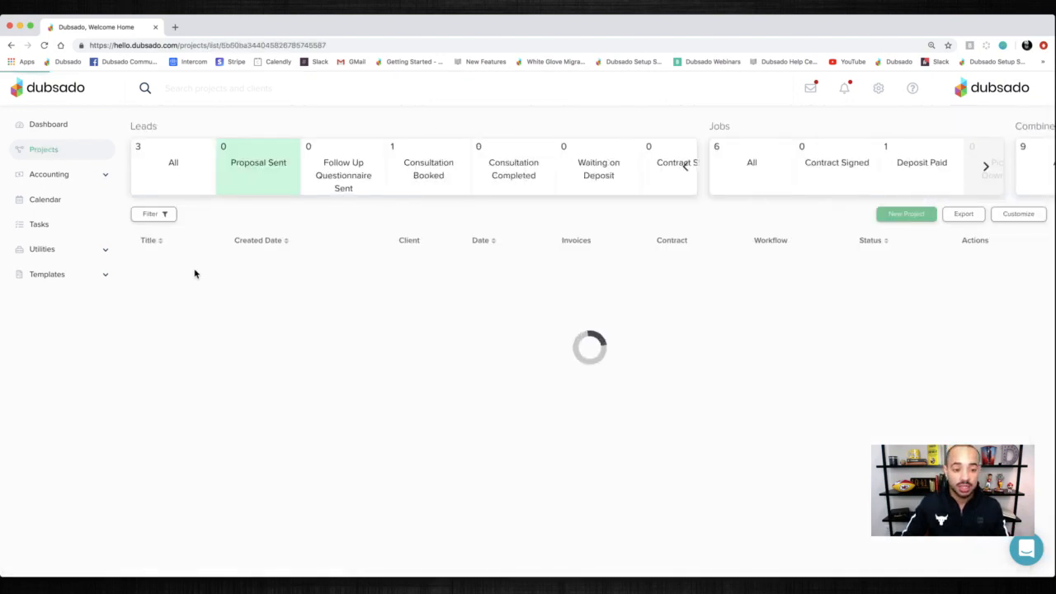
left_click(165, 172)
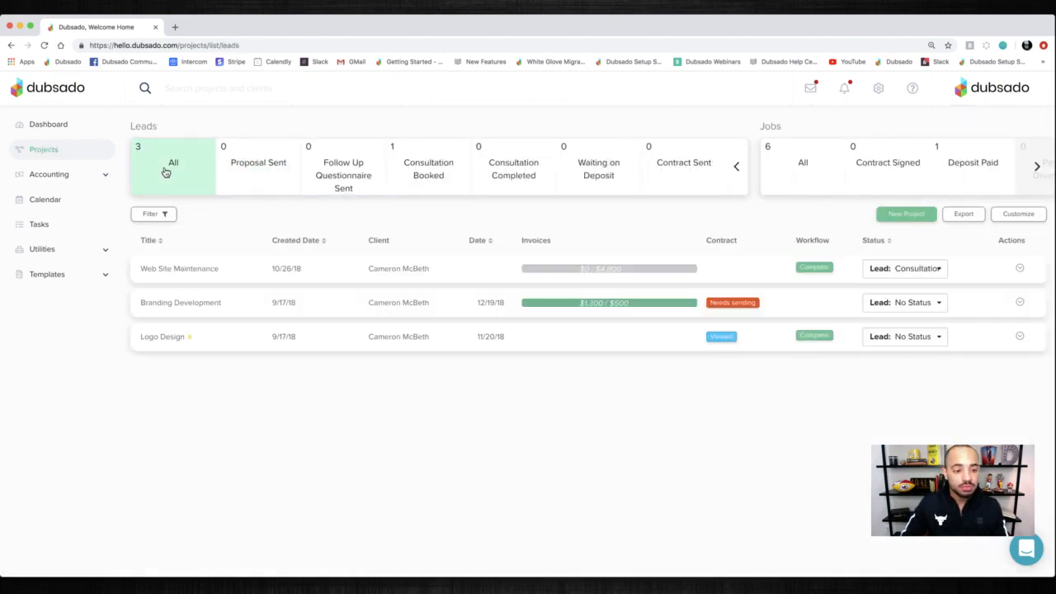
mouse_move(191, 341)
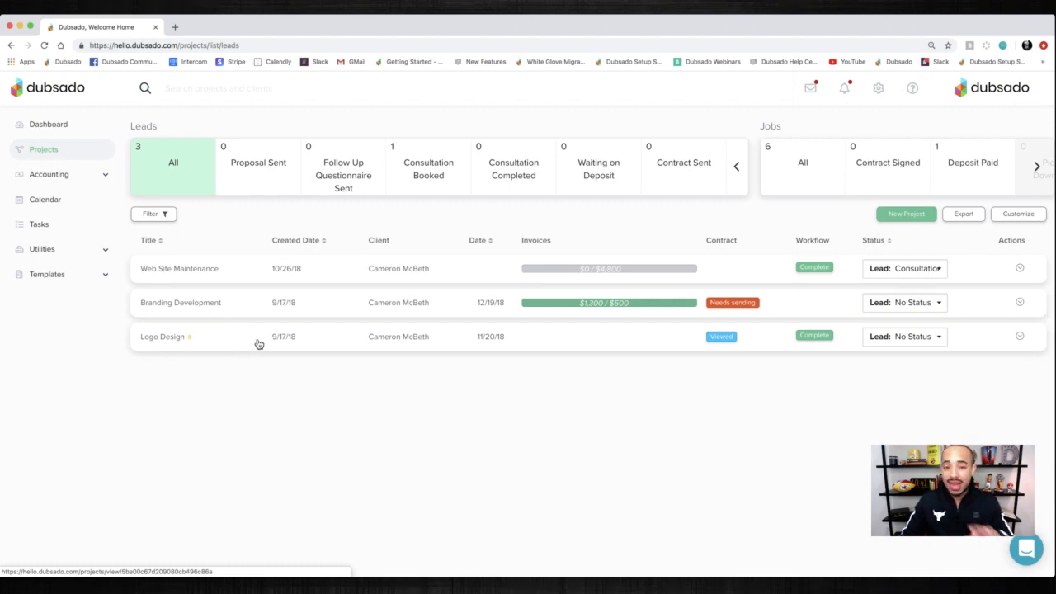
left_click(159, 216)
left_click(186, 262)
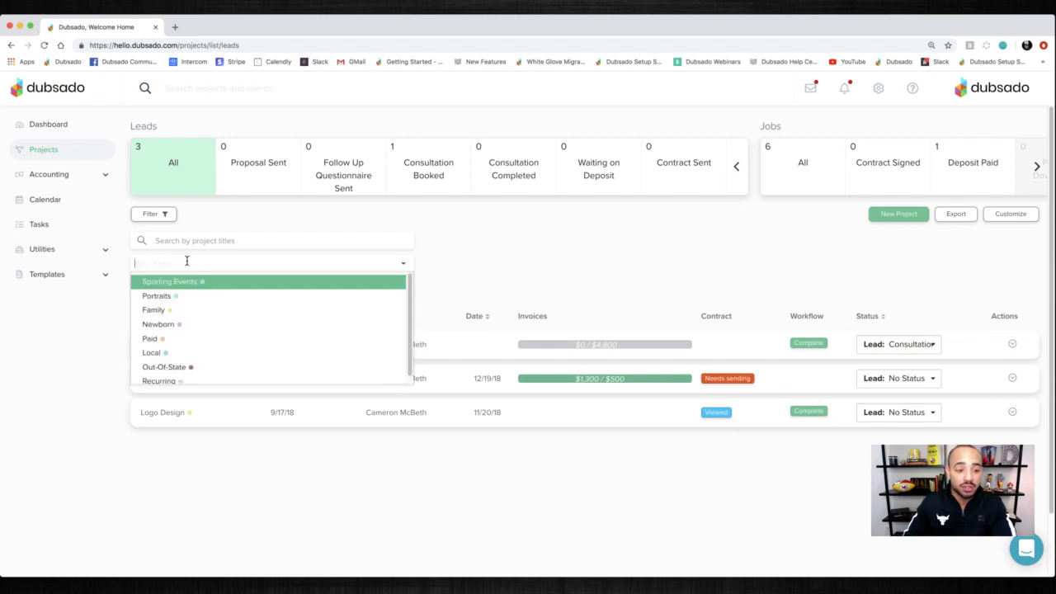
left_click(155, 309)
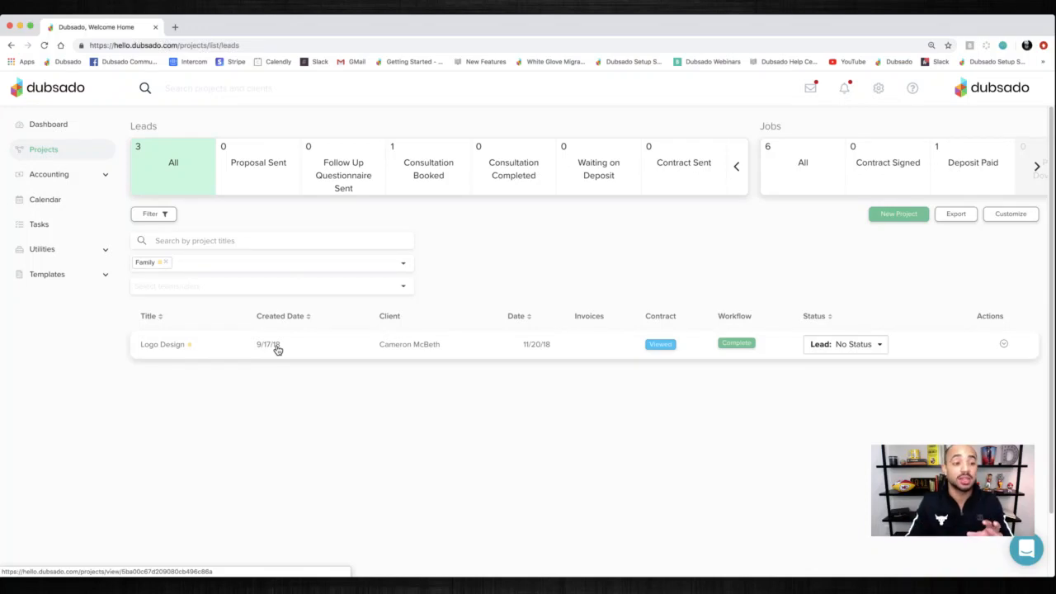
Open the Set-Up Strategy Guide questionnaire template and review its checklist for creating content.
left_click(59, 276)
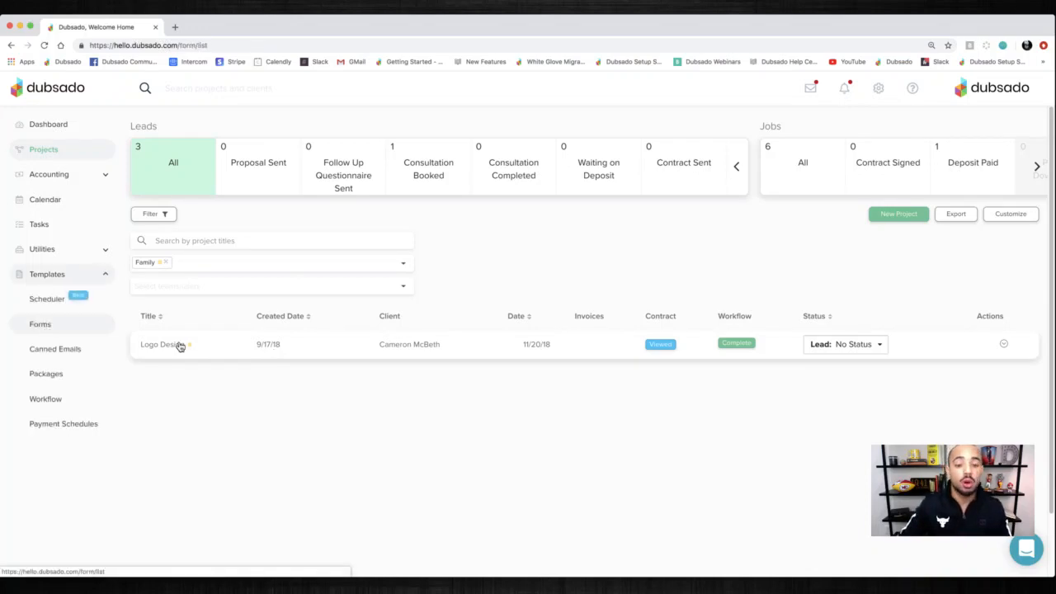
left_click(51, 327)
scroll(541, 428, "down", 2)
left_click(540, 502)
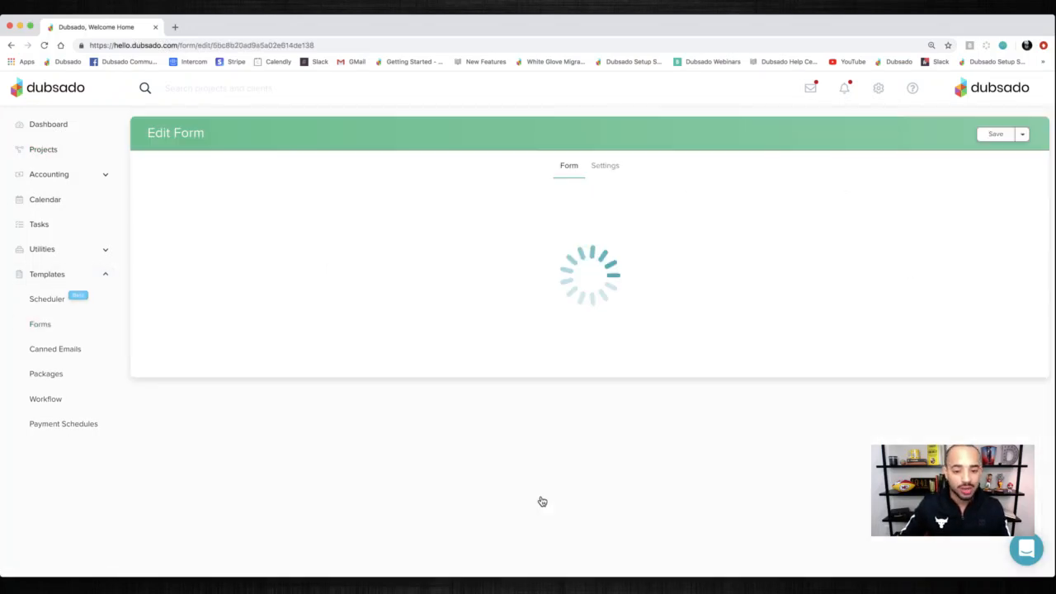
scroll(484, 349, "down", 3)
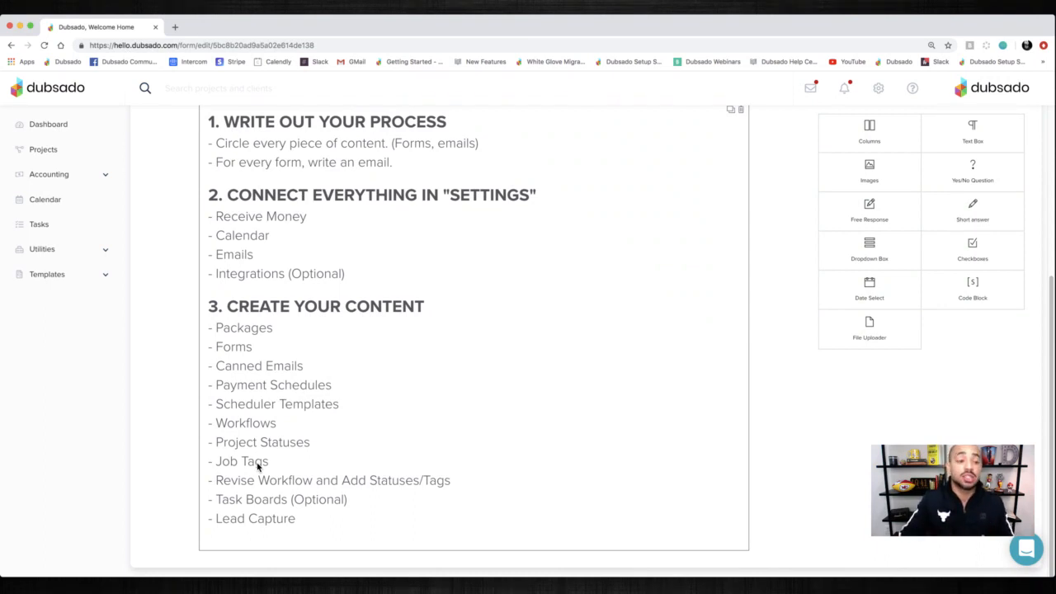
Leave the strategy guide without saving and open the Project Status/Tags workflow template for editing to examine its actions.
left_click(41, 274)
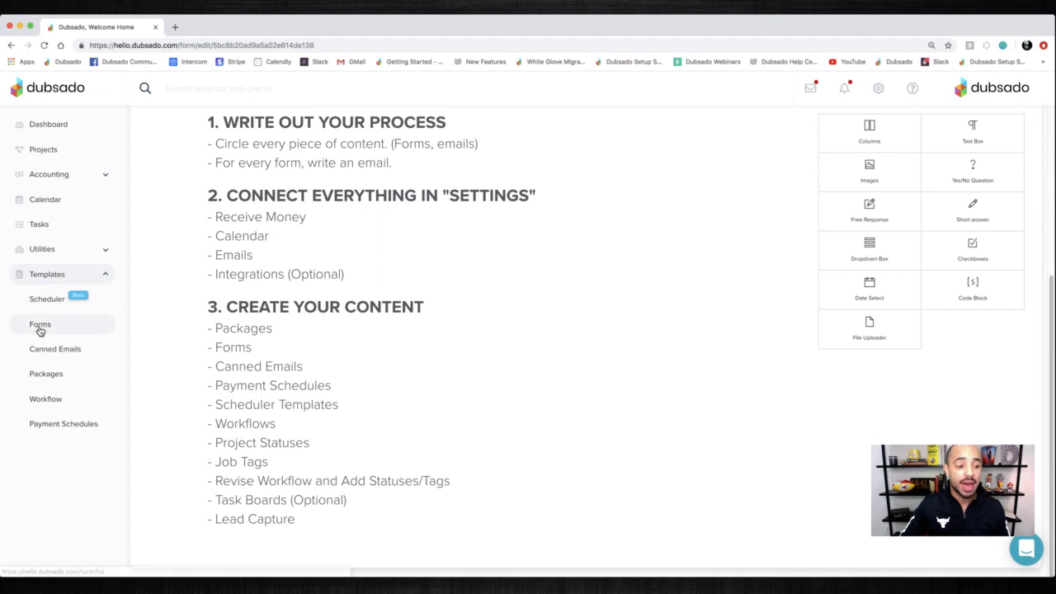
left_click(39, 327)
left_click(615, 107)
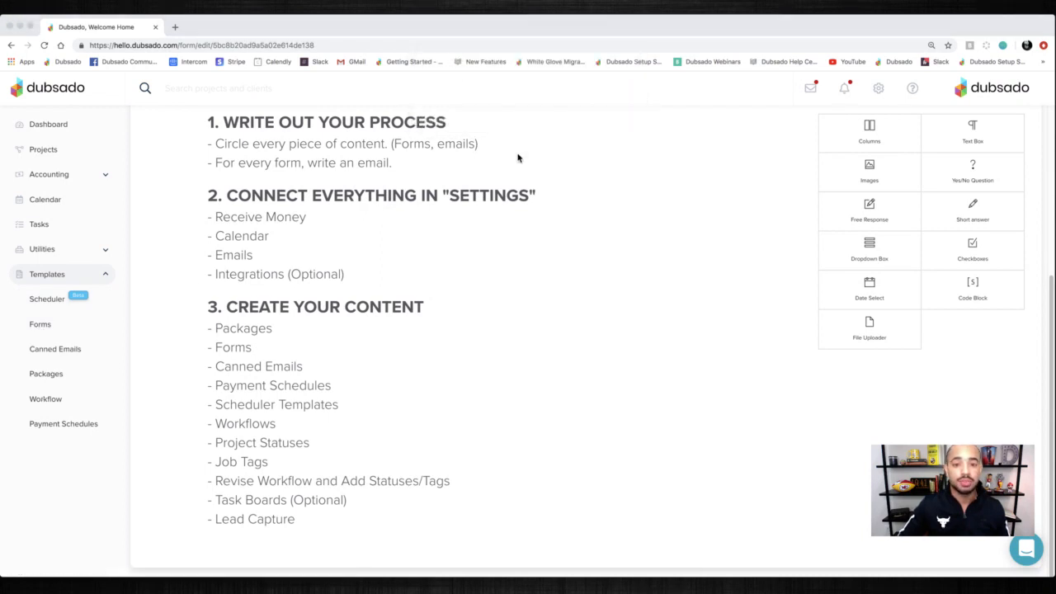
left_click(47, 400)
left_click(615, 108)
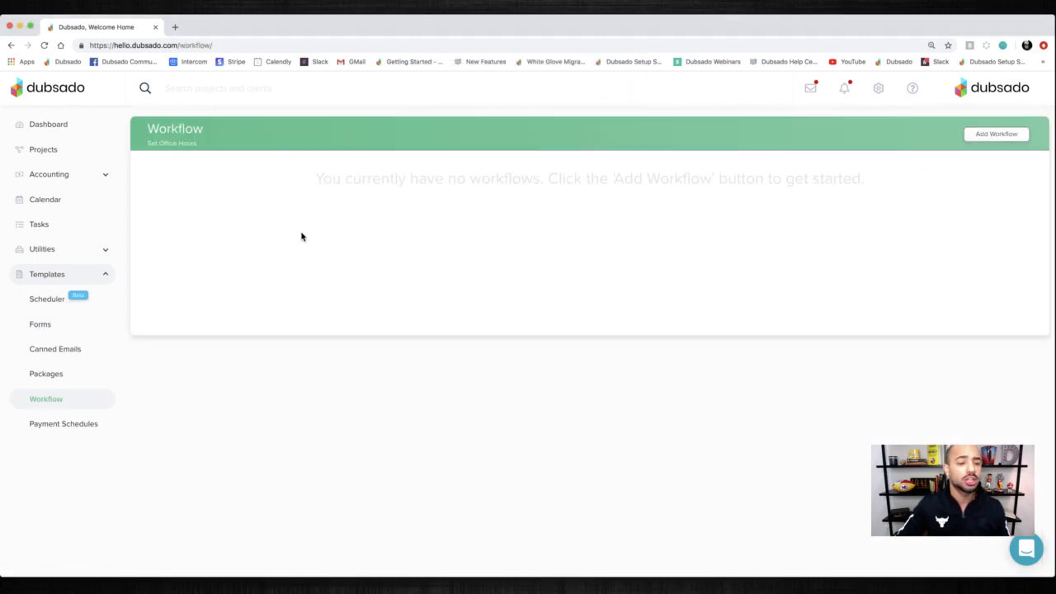
left_click(202, 202)
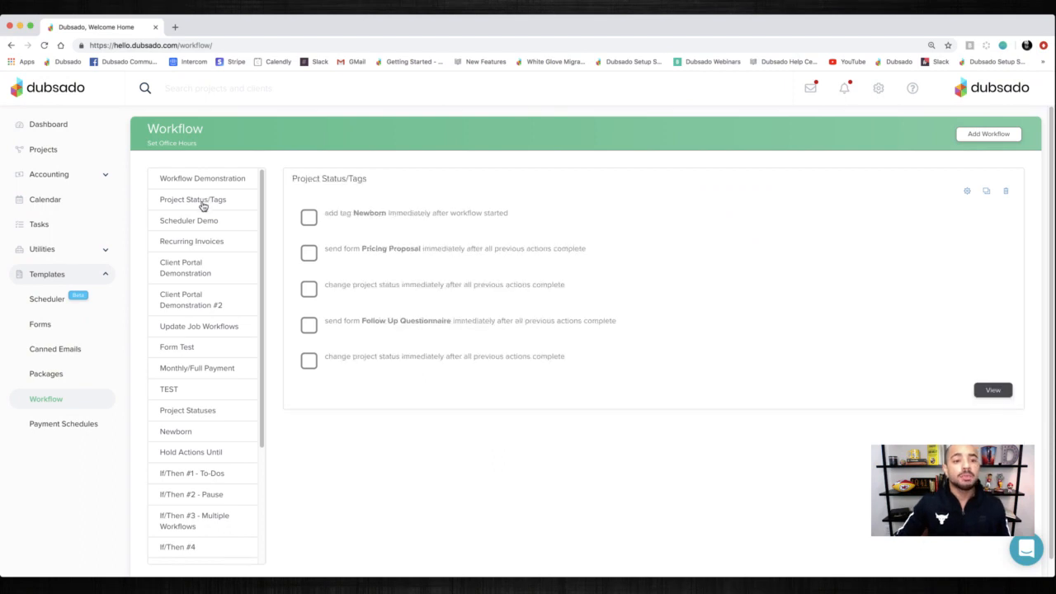
left_click(968, 191)
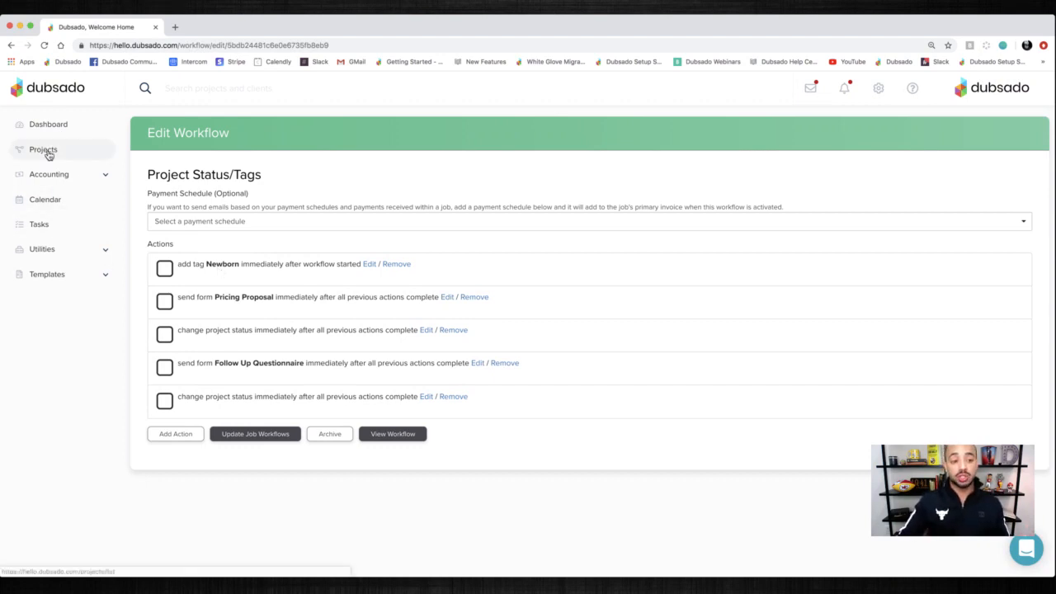
Look at the Proposal Sent leads and other statuses in the projects list, and return to the workflow templates.
left_click(96, 157)
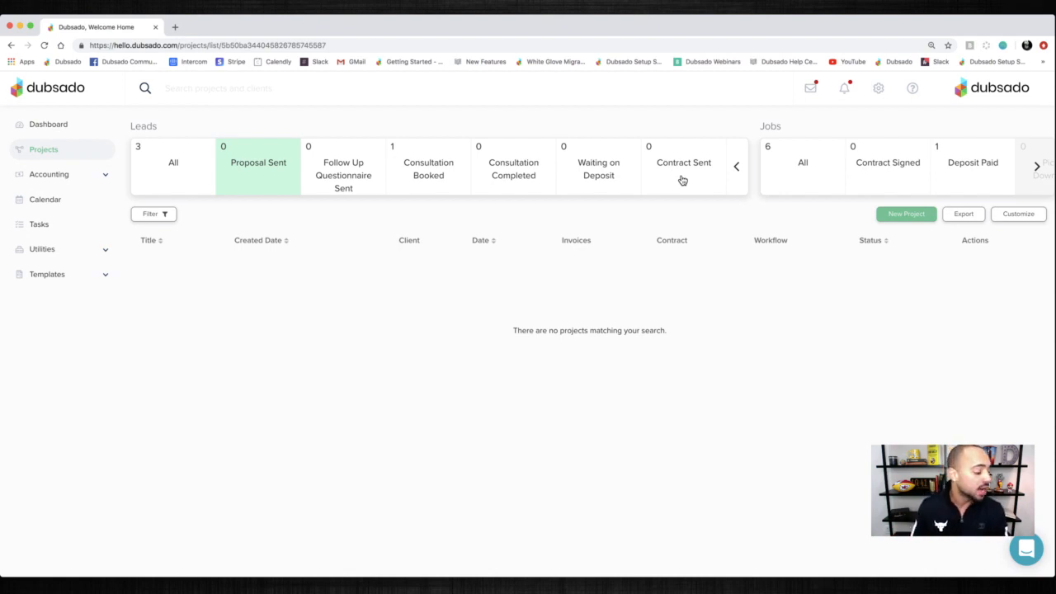
left_click(59, 279)
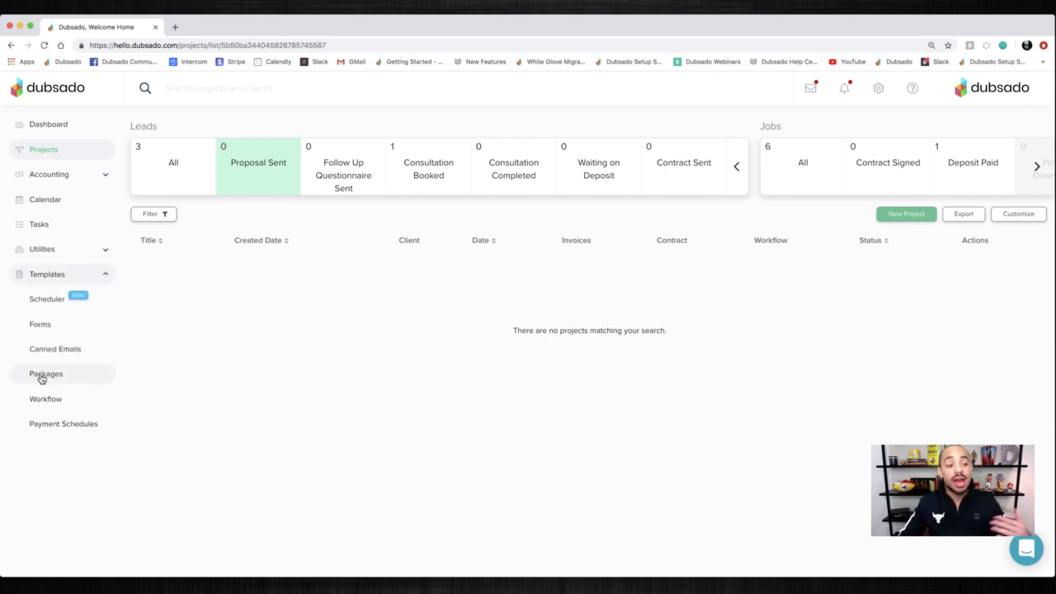
left_click(45, 400)
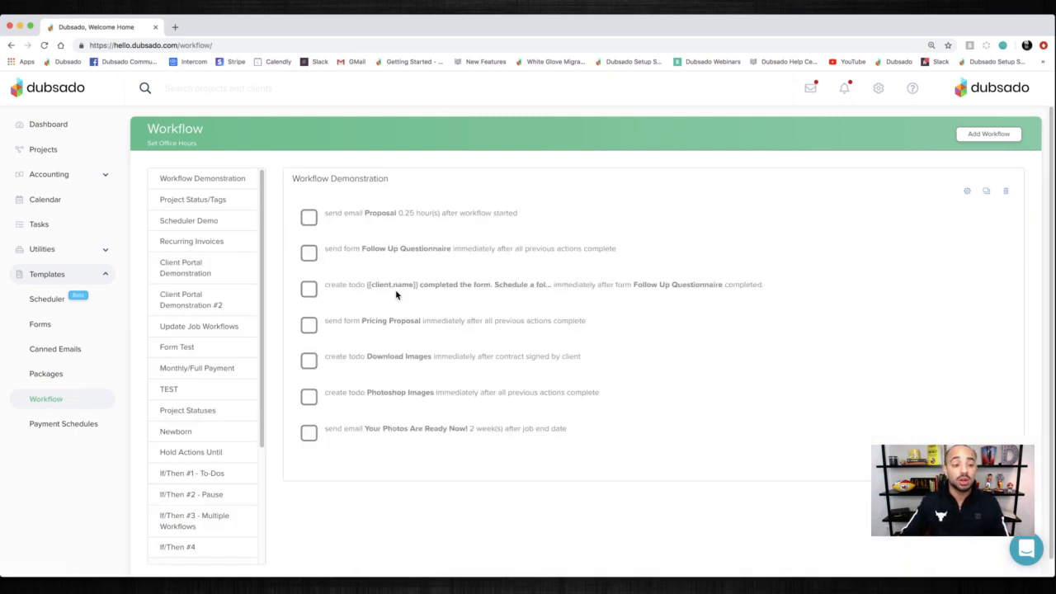
Reopen the Set-Up Strategy Guide from the form templates and review its task board and lead capture items.
left_click(40, 329)
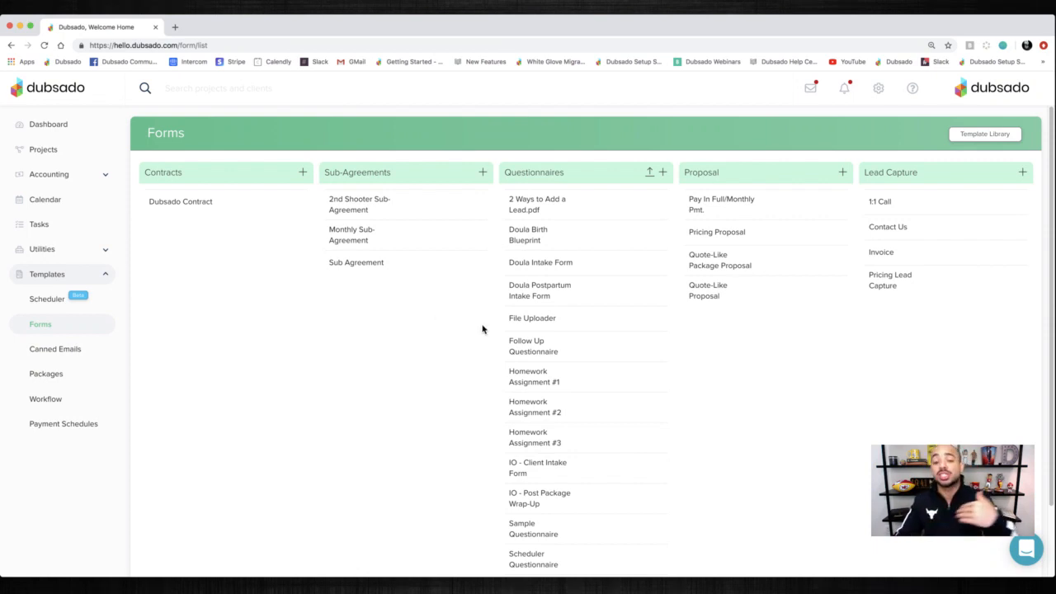
scroll(553, 408, "down", 1)
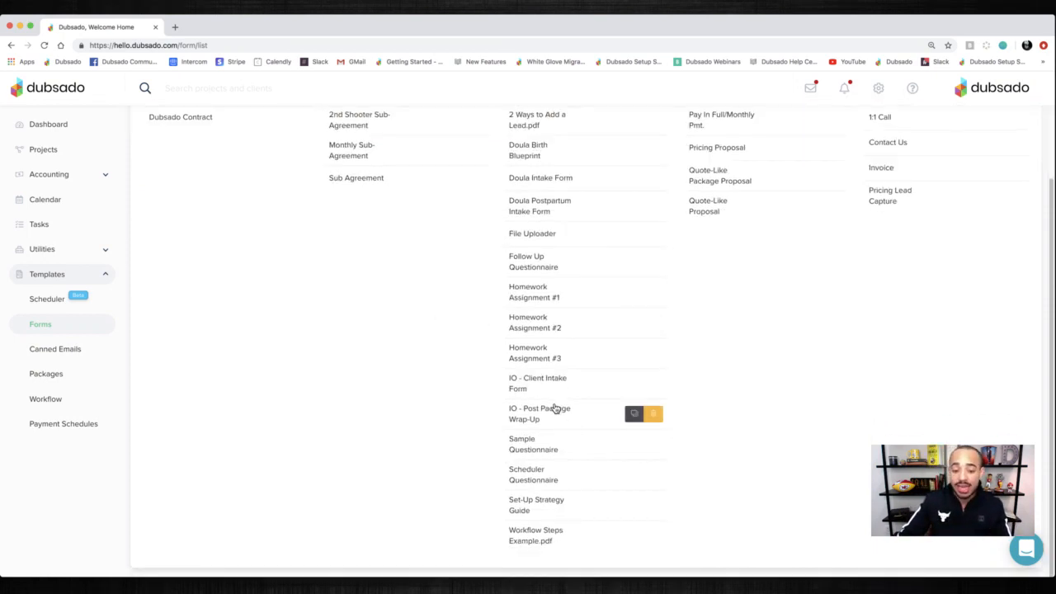
left_click(529, 501)
scroll(376, 476, "down", 2)
scroll(376, 476, "down", 1)
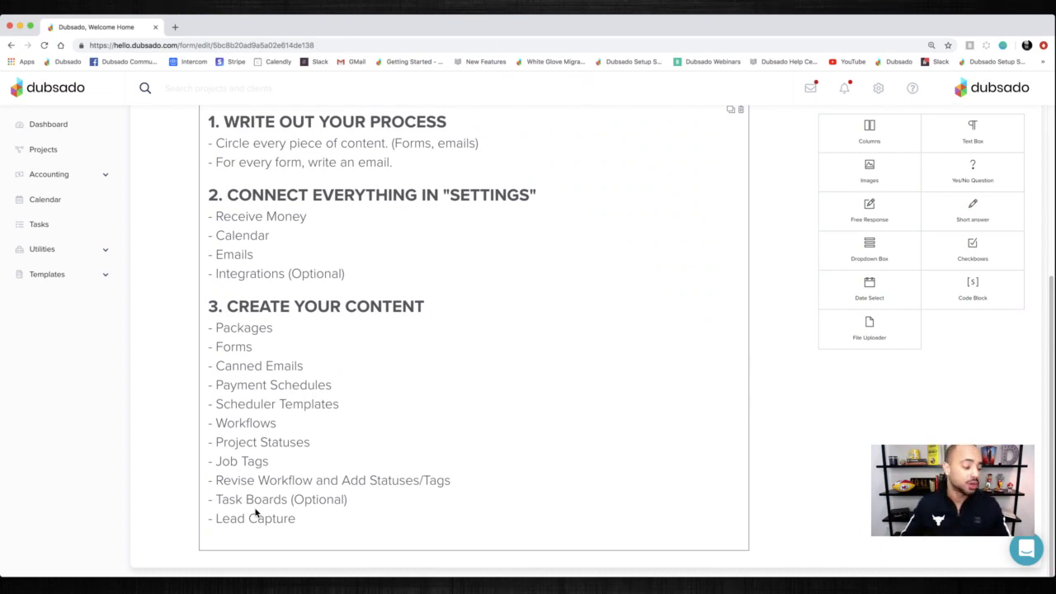
Leave the strategy guide without saving and open the Contact Us lead capture form for editing.
left_click(47, 275)
left_click(41, 326)
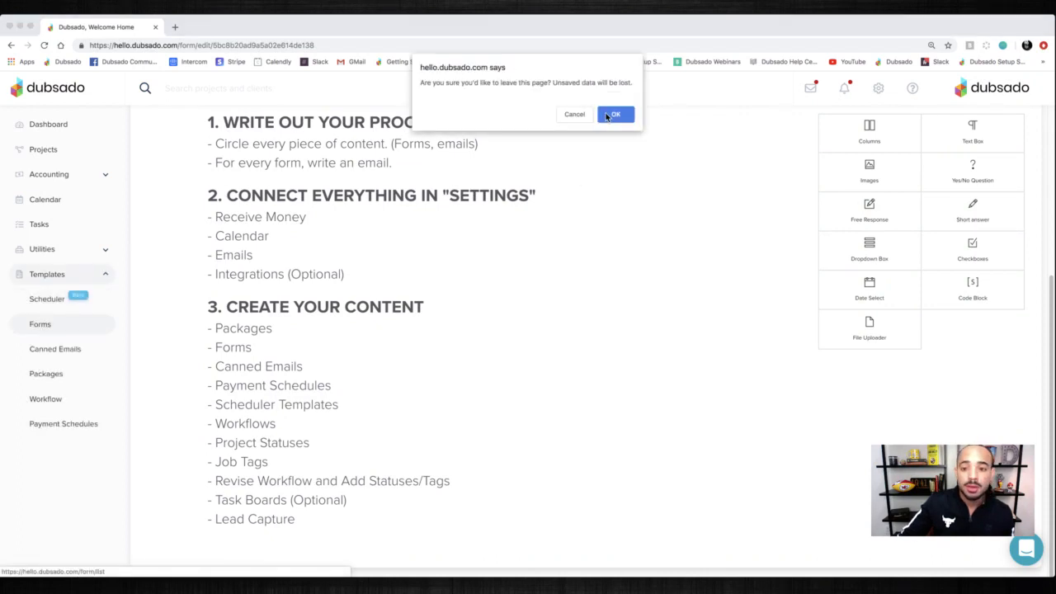
left_click(614, 115)
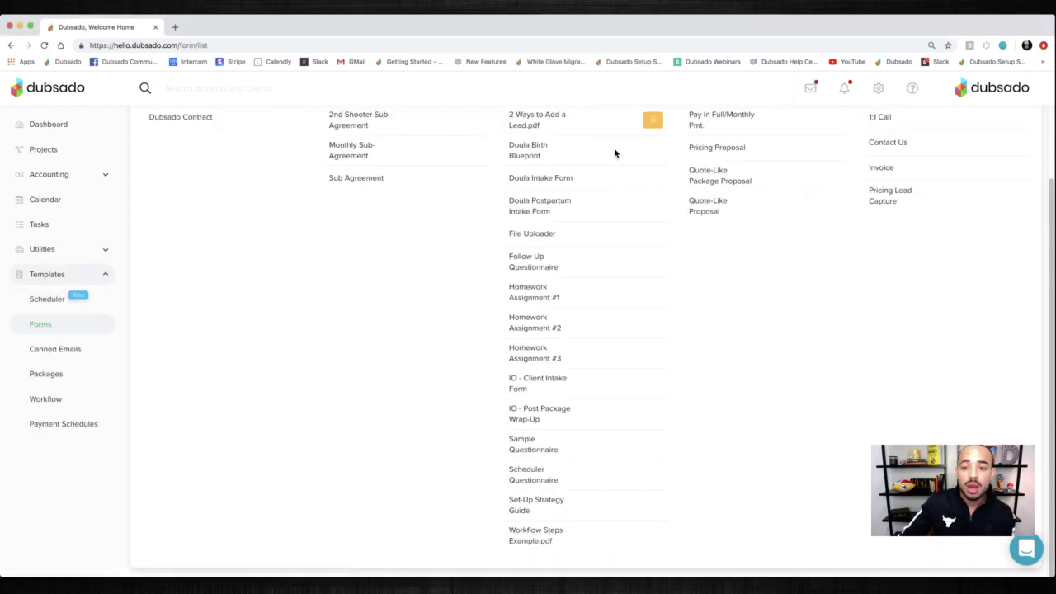
left_click(881, 146)
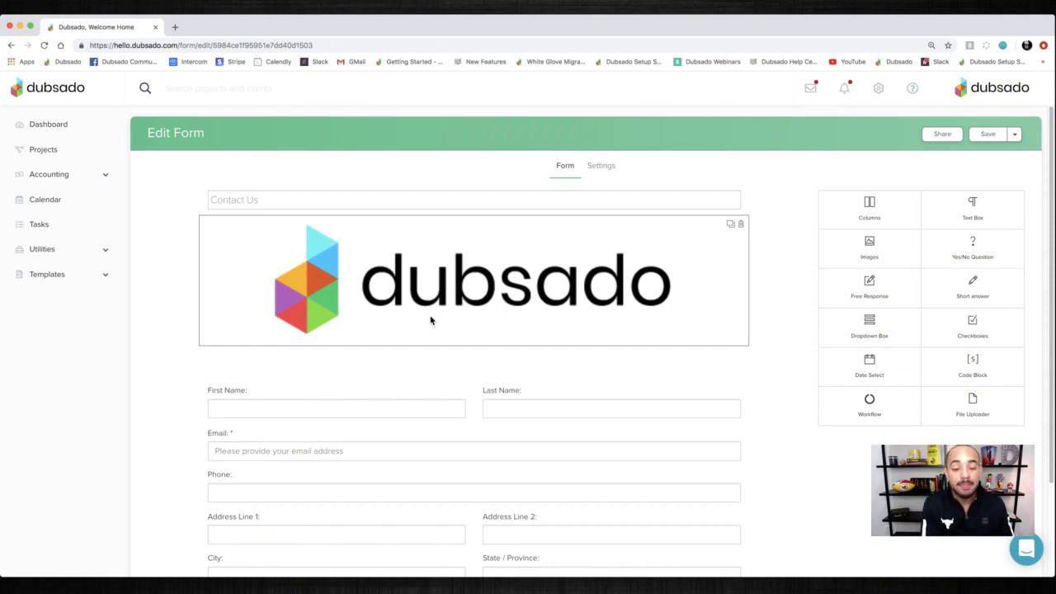
Set the Contact Us form's default workflow to Workflow Demonstration.
left_click(603, 168)
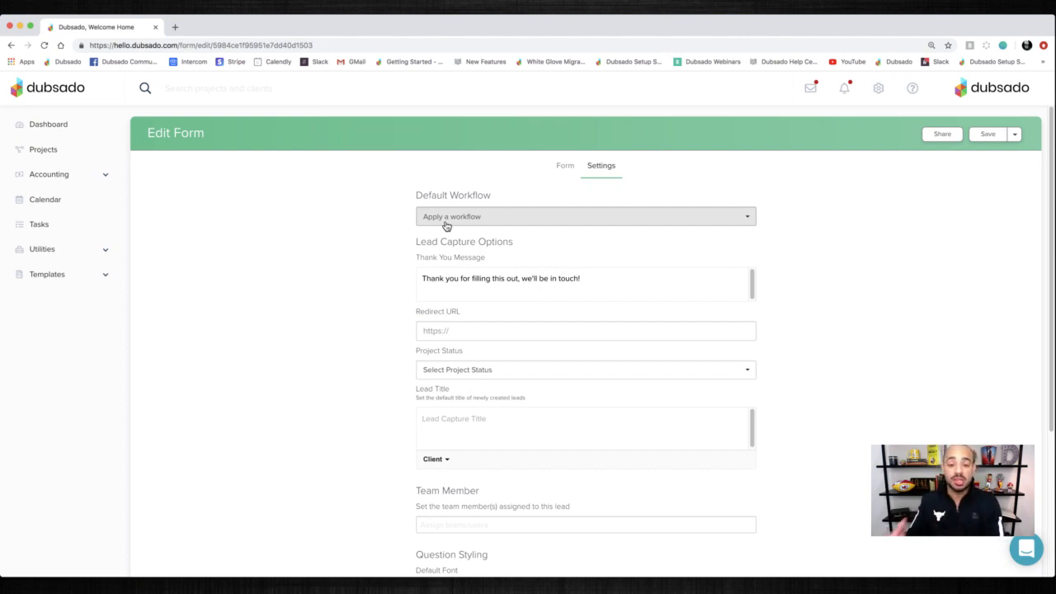
left_click(446, 220)
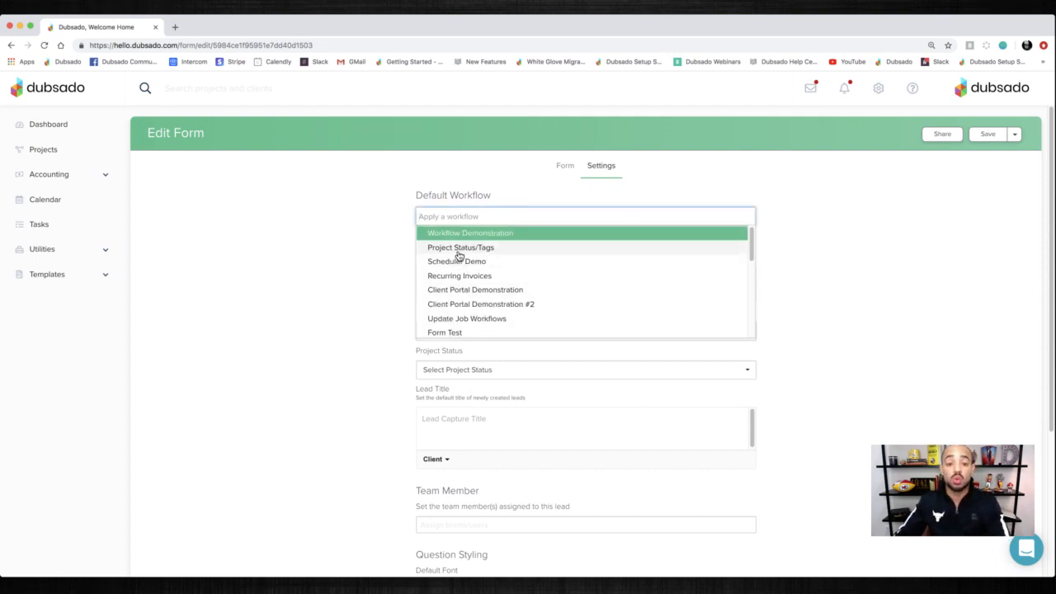
left_click(464, 239)
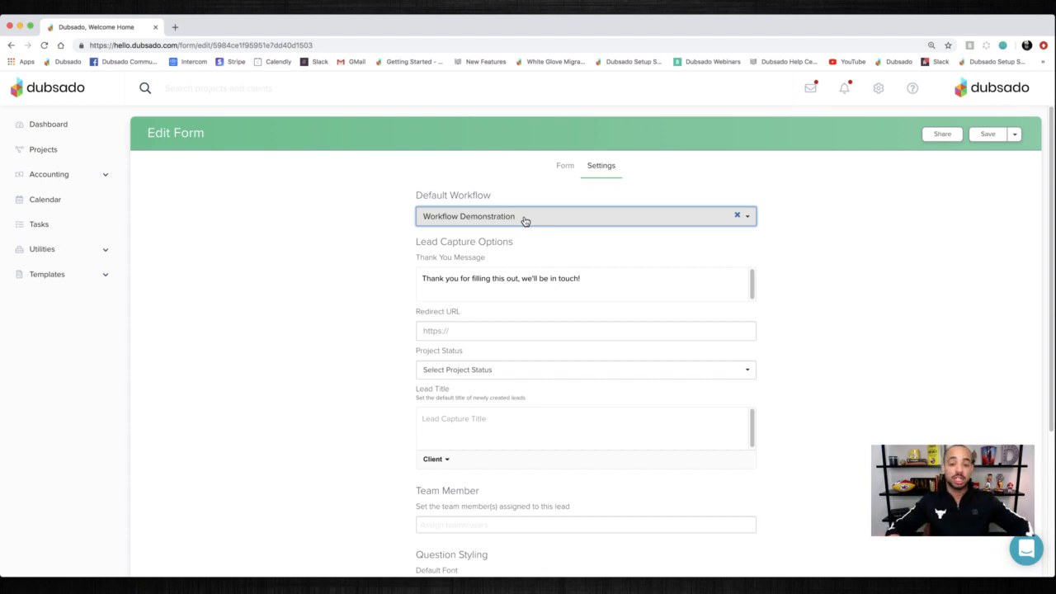
Review the Contact Us form's fields and open the service interest dropdown question to examine the workflows applied to its options.
left_click(566, 166)
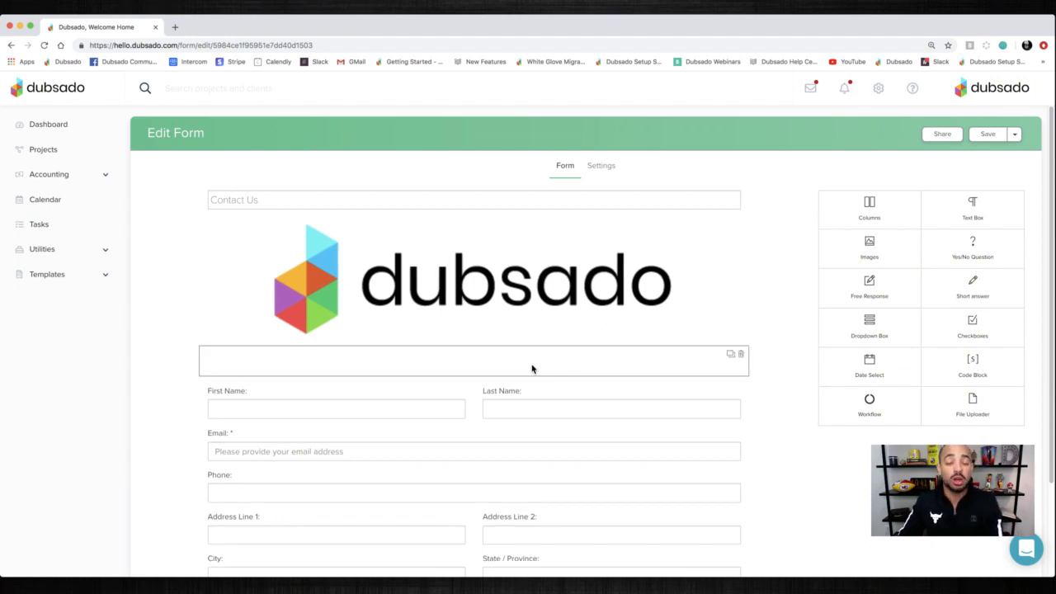
scroll(595, 373, "down", 1)
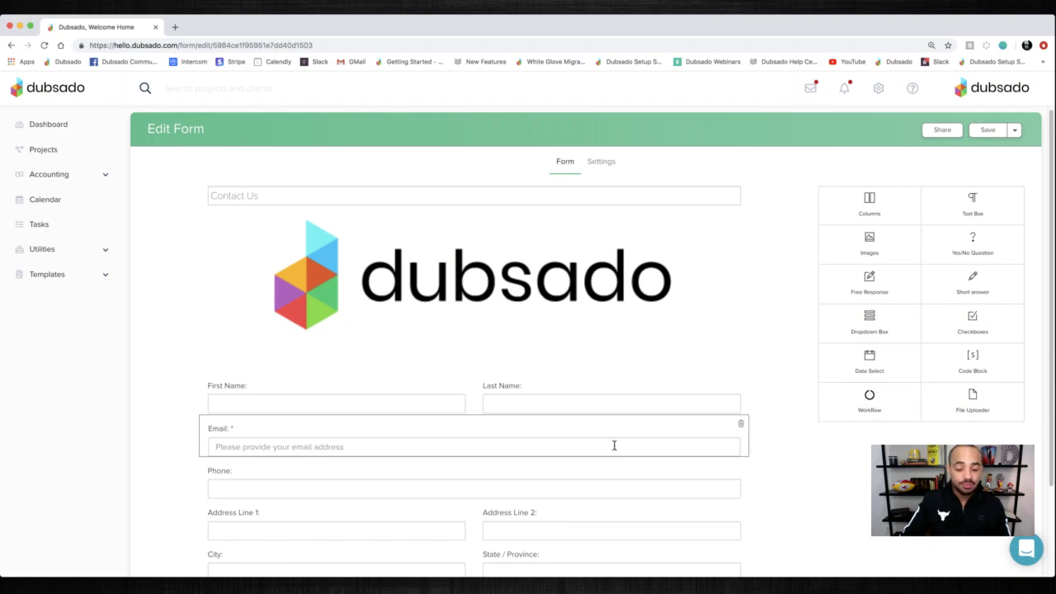
scroll(614, 445, "down", 2)
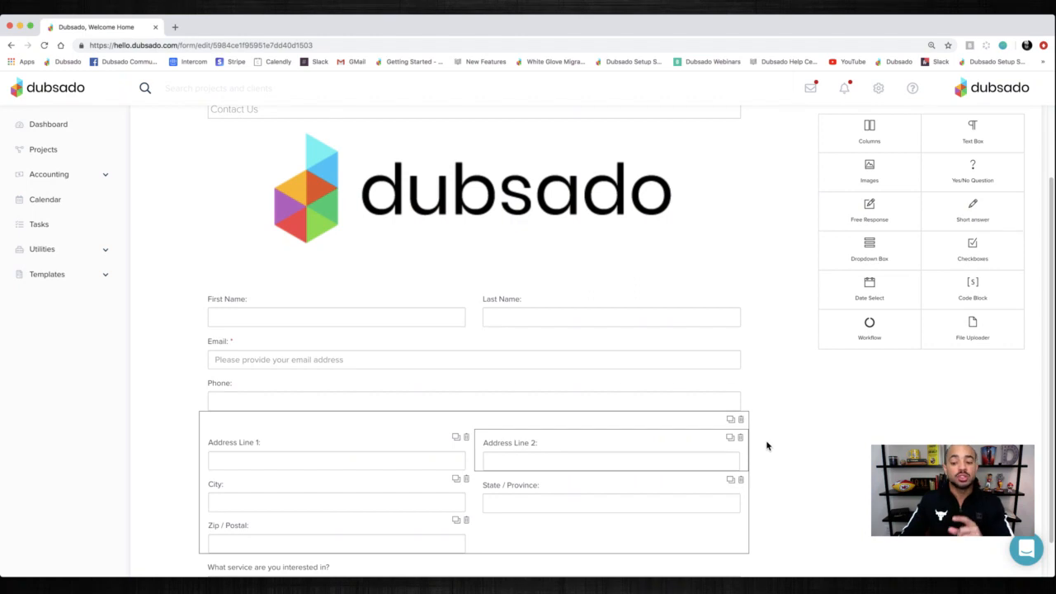
scroll(768, 446, "down", 1)
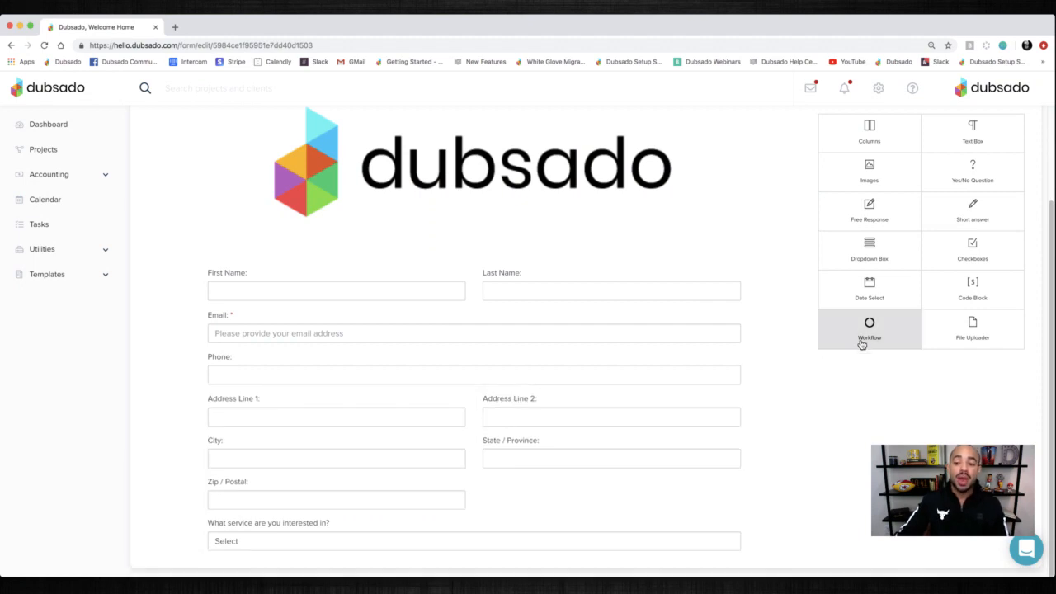
left_click(313, 525)
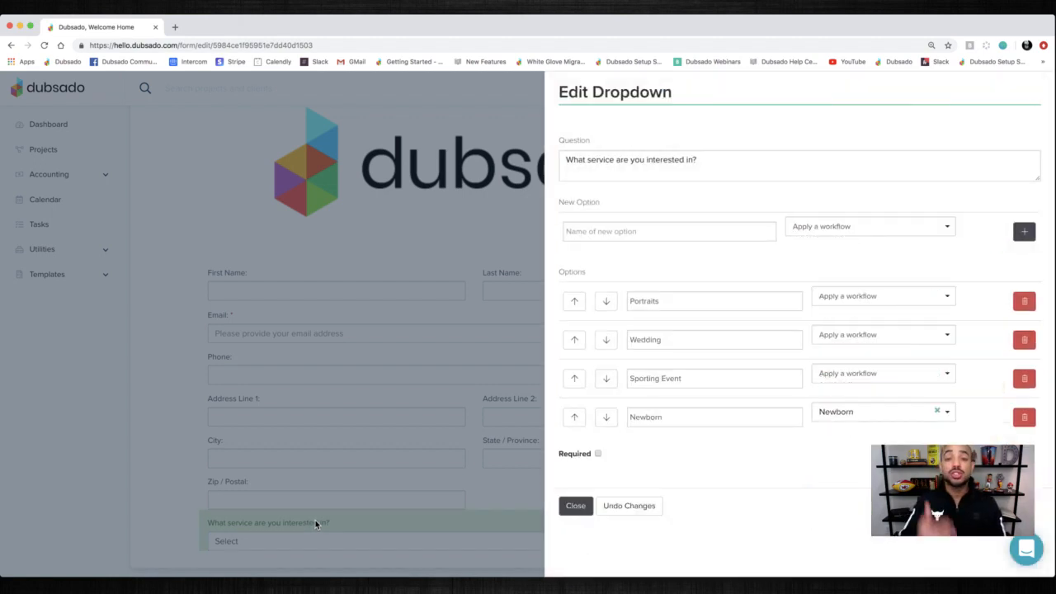